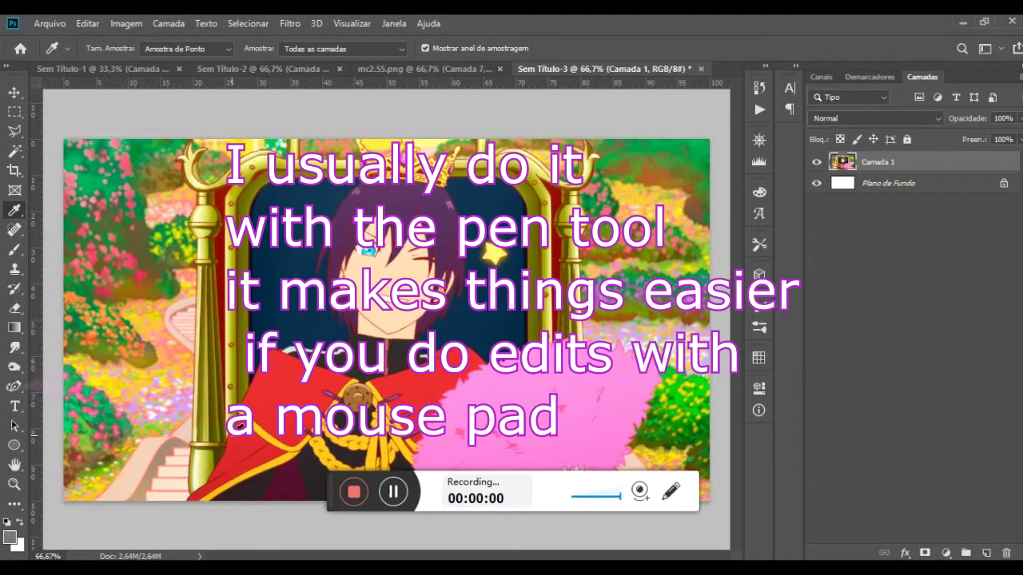
Zoom into the red cape's lower corner and place the first Curvature Pen anchor at the image's bottom edge.
{"action": "key", "text": "z"}
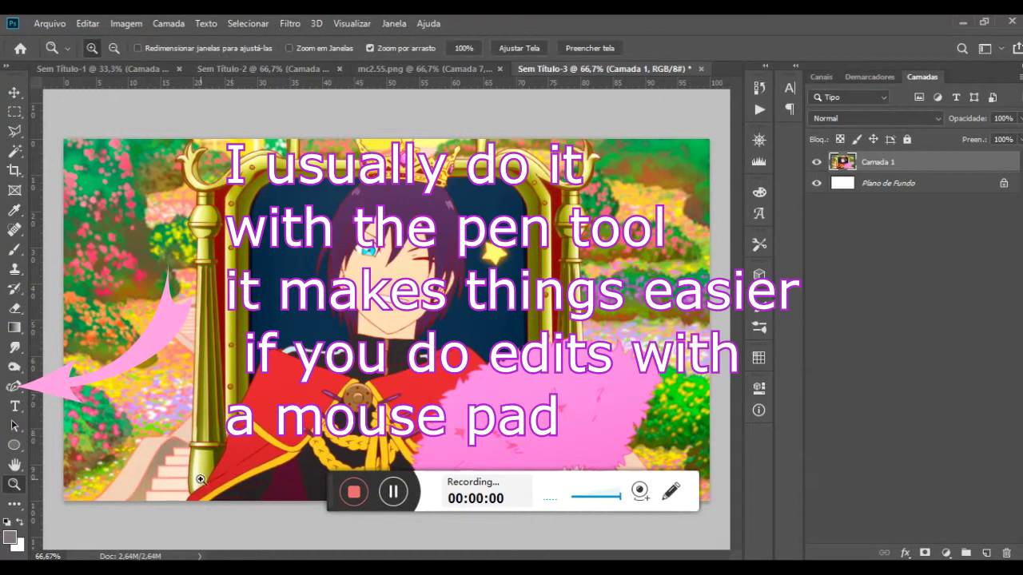
{"action": "left_click", "coordinate": [200, 512]}
{"action": "left_click", "coordinate": [201, 511]}
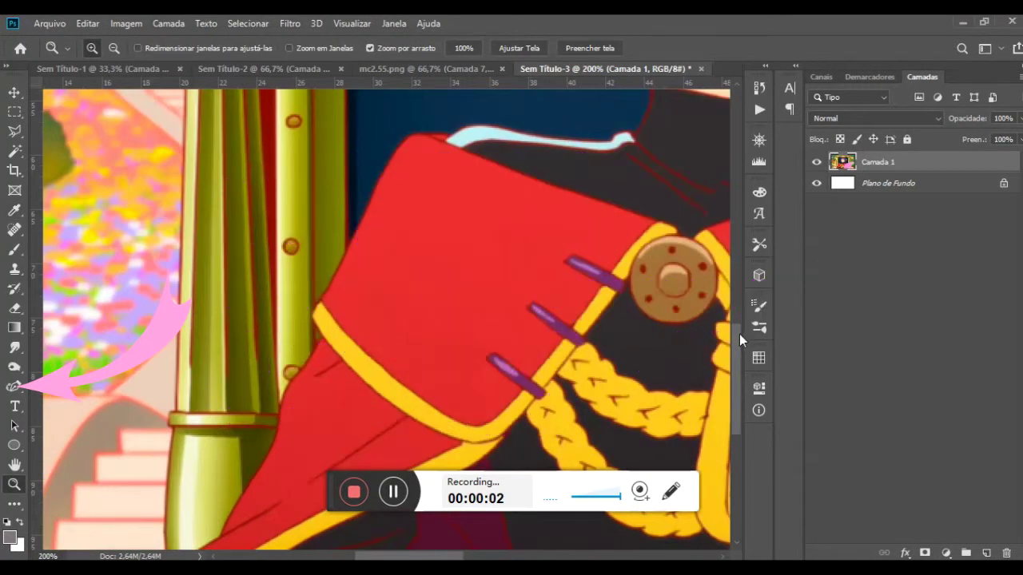
{"action": "left_click_drag", "start_coordinate": [740, 334], "coordinate": [743, 391]}
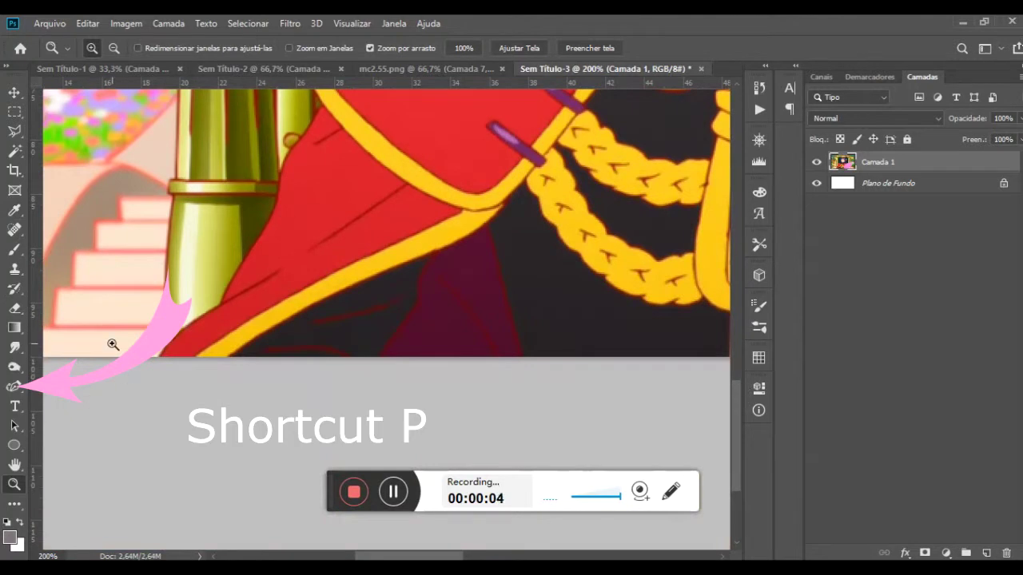
{"action": "left_click", "coordinate": [113, 345]}
{"action": "left_click", "coordinate": [115, 348]}
{"action": "key", "text": "p"}
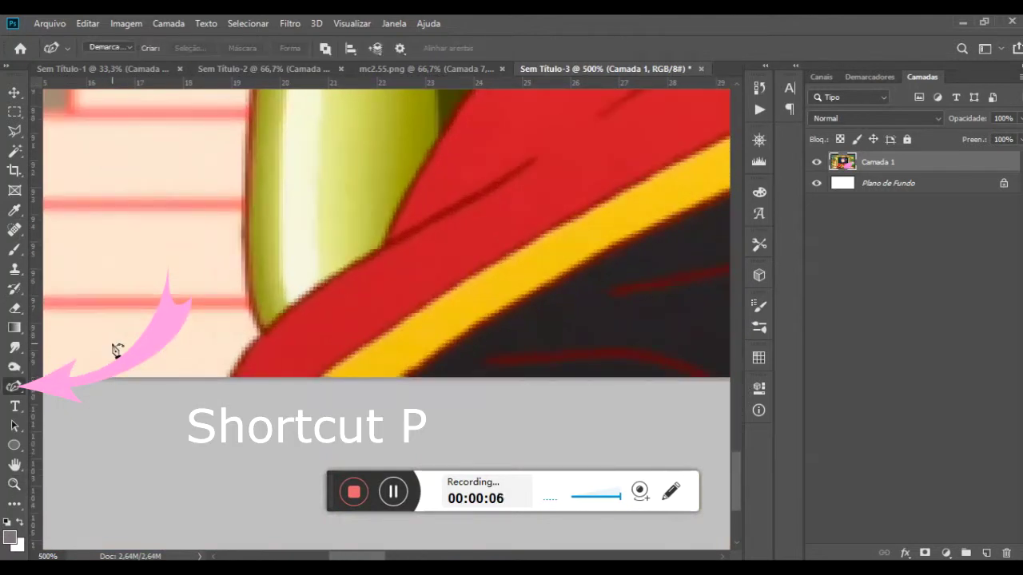
{"action": "left_click", "coordinate": [226, 376]}
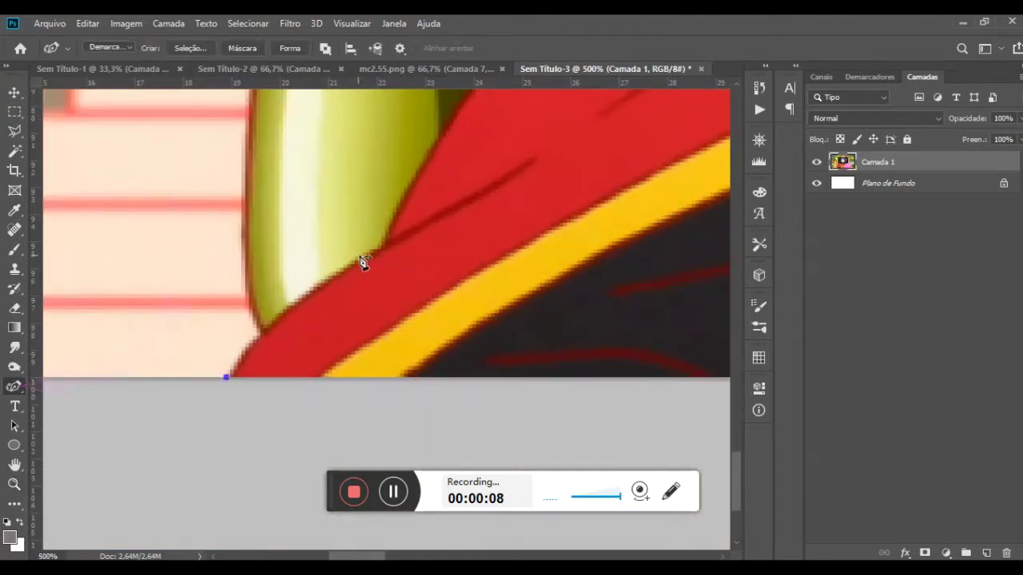
Trace anchors up the lower red cape edge beside the gold pillar.
{"action": "left_click", "coordinate": [380, 246]}
{"action": "left_click", "coordinate": [251, 347]}
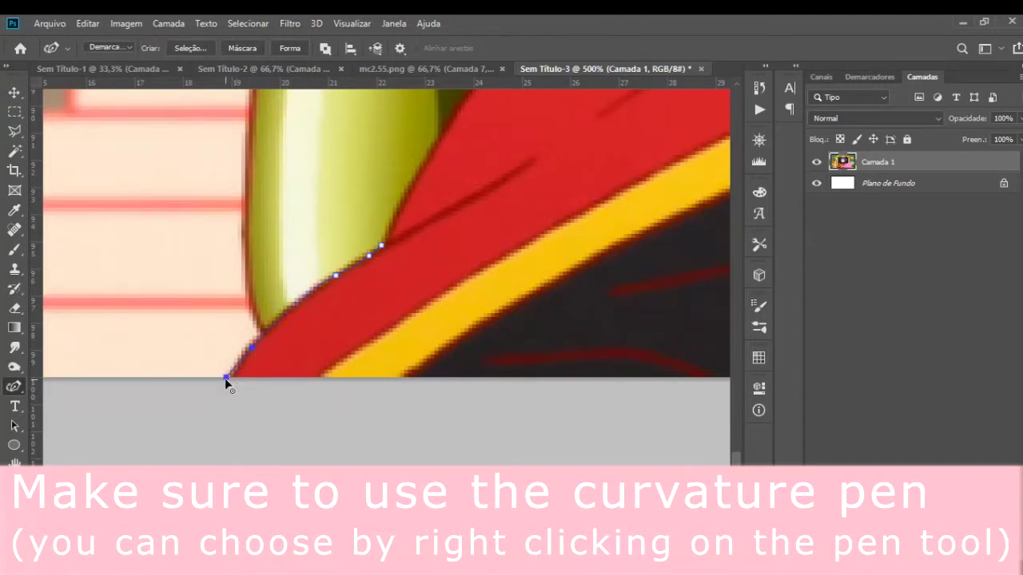
{"action": "scroll", "coordinate": [735, 446], "scroll_direction": "up", "scroll_amount": 3}
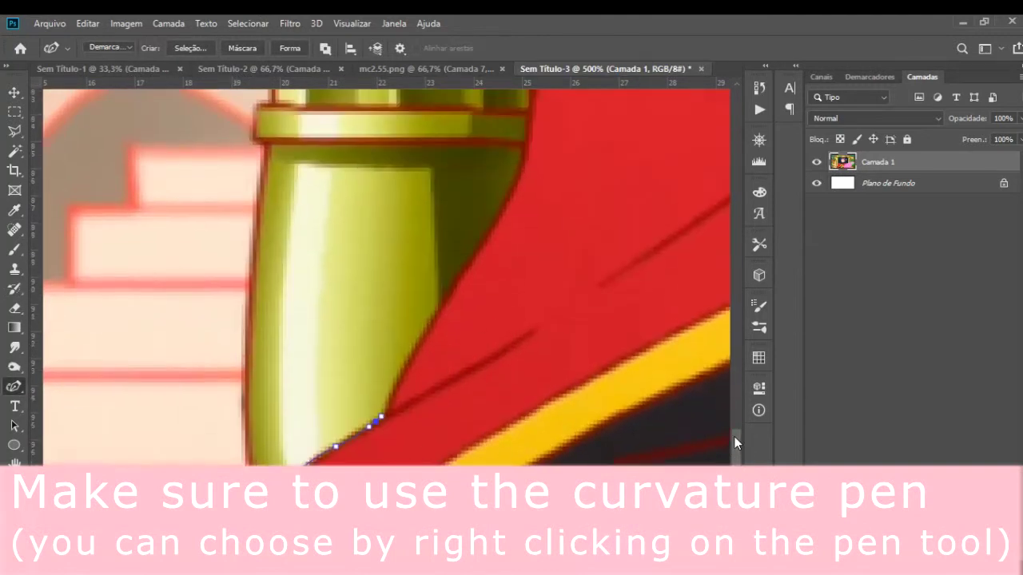
{"action": "left_click", "coordinate": [517, 164]}
{"action": "left_click", "coordinate": [506, 192]}
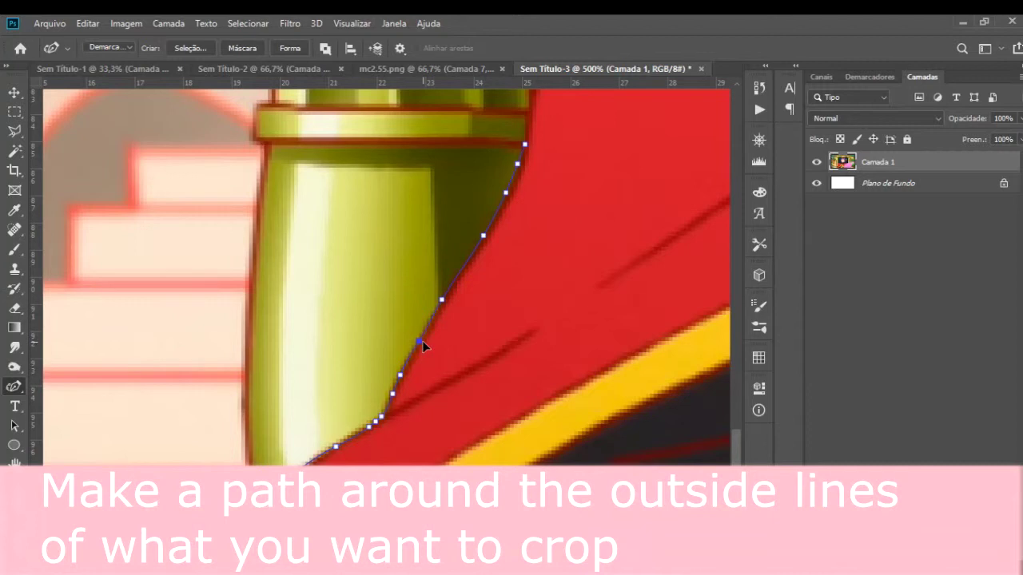
{"action": "scroll", "coordinate": [736, 446], "scroll_direction": "up", "scroll_amount": 4}
Zoom closer and continue the path up the cape edge, past the yellow trim, to its top corner.
{"action": "key", "text": "z"}
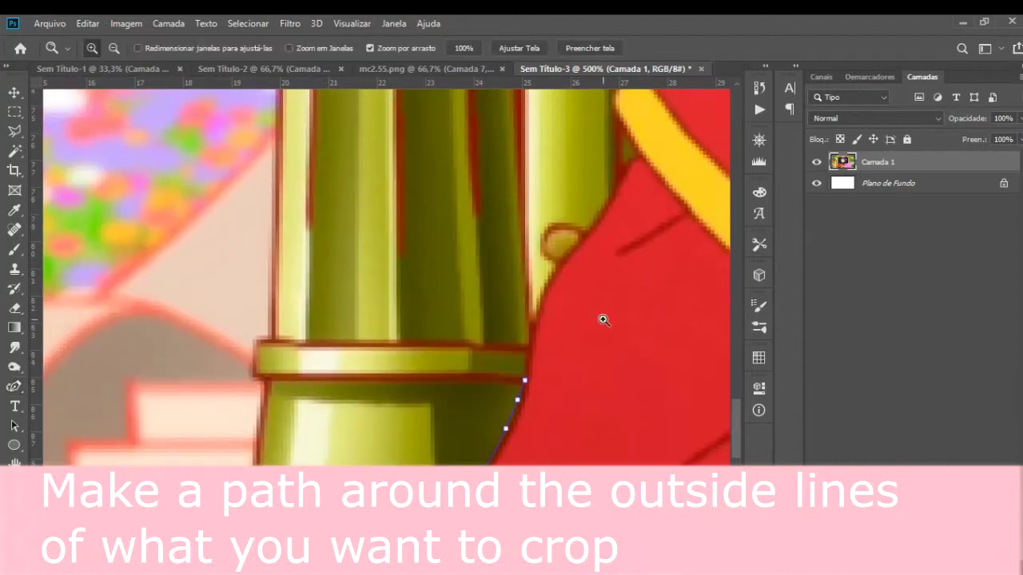
{"action": "left_click", "coordinate": [604, 320]}
{"action": "key", "text": "p"}
{"action": "left_click", "coordinate": [636, 130]}
{"action": "left_click", "coordinate": [622, 149]}
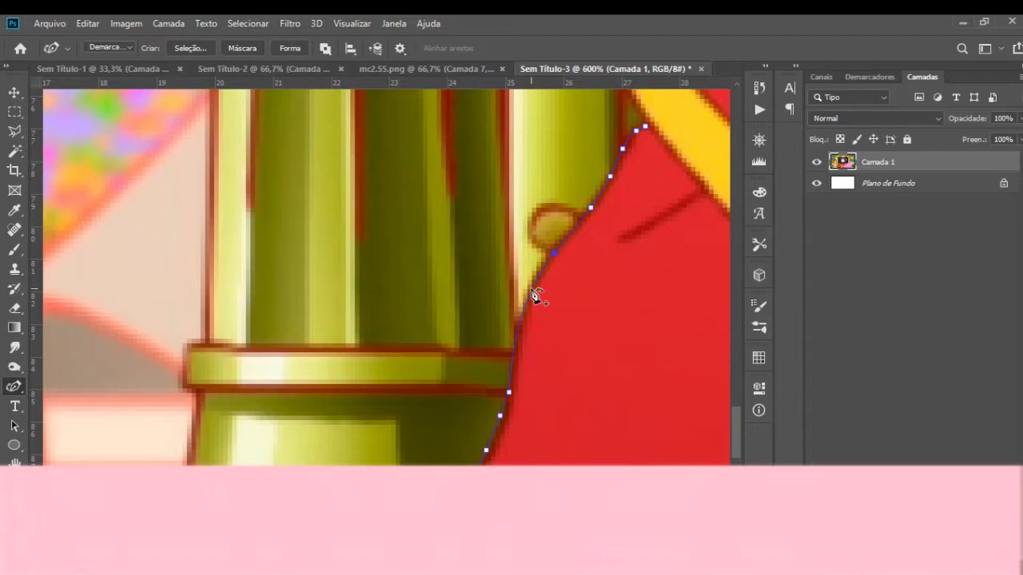
{"action": "scroll", "coordinate": [737, 408], "scroll_direction": "up", "scroll_amount": 4}
{"action": "left_click", "coordinate": [613, 293]}
{"action": "left_click", "coordinate": [617, 275]}
{"action": "left_click", "coordinate": [661, 198]}
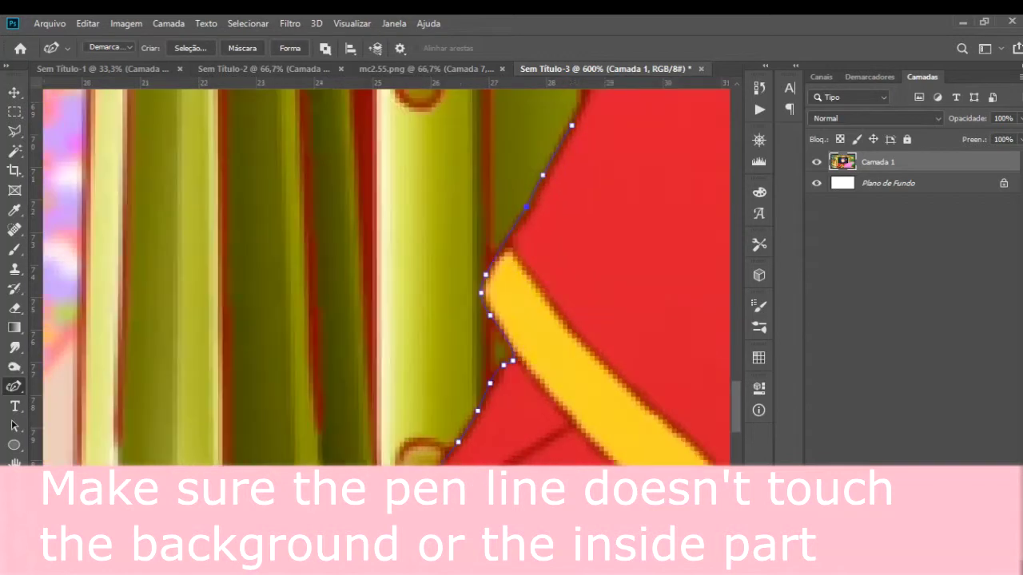
Carry the path over the cape's shoulder peak and across its top.
{"action": "scroll", "coordinate": [669, 313], "scroll_direction": "right", "scroll_amount": 8}
{"action": "scroll", "coordinate": [669, 313], "scroll_direction": "up", "scroll_amount": 3}
{"action": "left_click", "coordinate": [454, 136]}
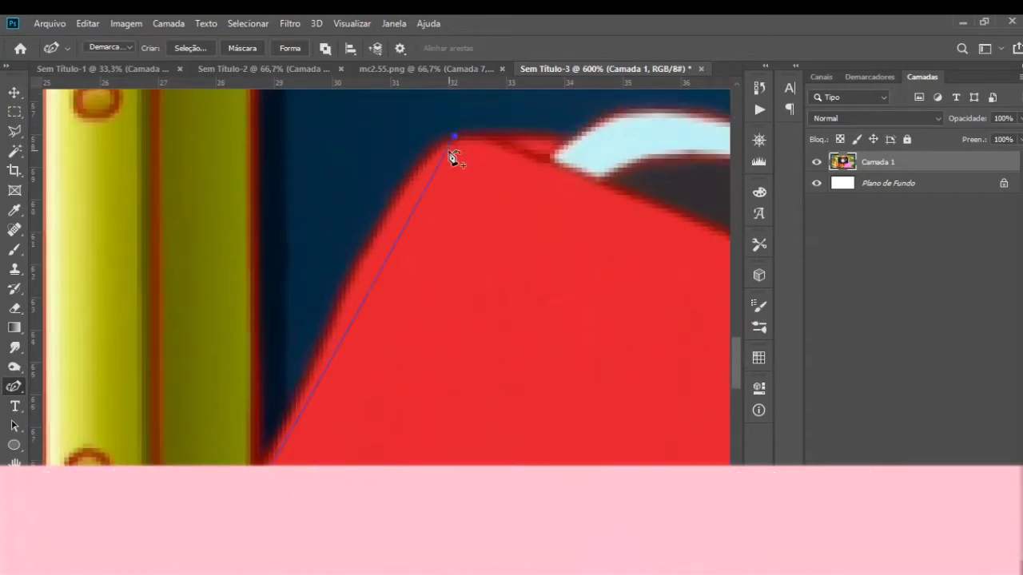
{"action": "left_click", "coordinate": [432, 149]}
{"action": "left_click", "coordinate": [395, 194]}
{"action": "left_click", "coordinate": [364, 249]}
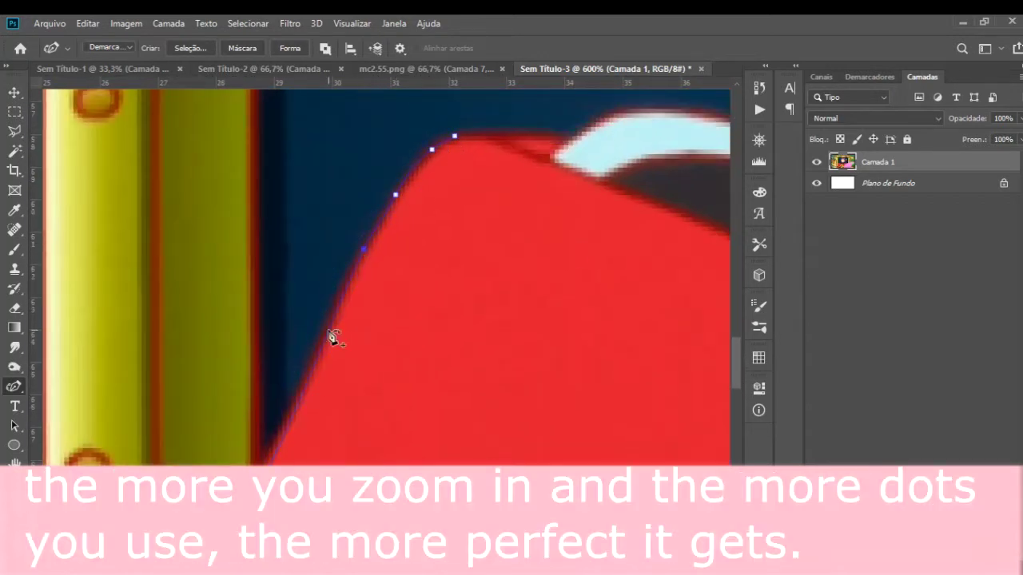
{"action": "left_click", "coordinate": [572, 136]}
{"action": "left_click", "coordinate": [505, 133]}
Trace the top edge of the light-blue collar stripe.
{"action": "scroll", "coordinate": [598, 407], "scroll_direction": "right", "scroll_amount": 5}
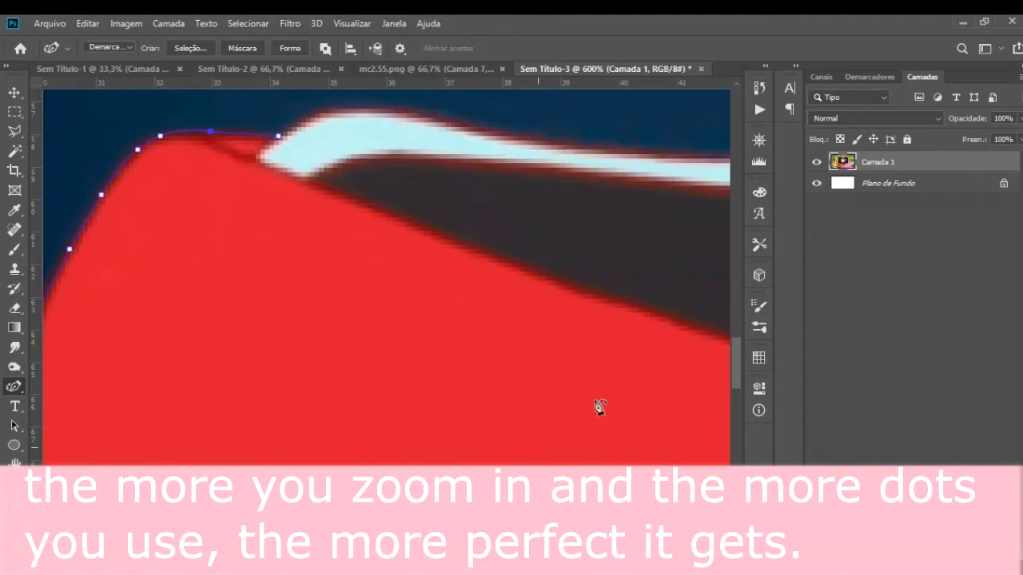
{"action": "scroll", "coordinate": [734, 327], "scroll_direction": "up", "scroll_amount": 5}
{"action": "left_click", "coordinate": [659, 370]}
{"action": "left_click", "coordinate": [296, 339]}
{"action": "left_click", "coordinate": [338, 326]}
{"action": "left_click", "coordinate": [410, 327]}
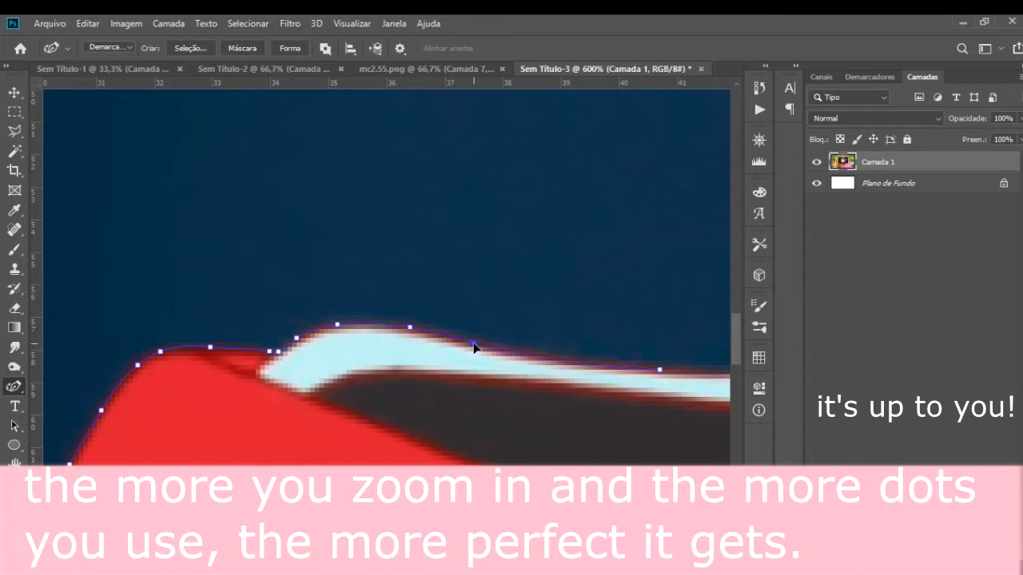
Continue along the light-blue stripe to the hair, bending the curve to fit its edge.
{"action": "scroll", "coordinate": [259, 367], "scroll_direction": "right", "scroll_amount": 10}
{"action": "left_click", "coordinate": [258, 367]}
{"action": "scroll", "coordinate": [343, 381], "scroll_direction": "right", "scroll_amount": 1}
{"action": "left_click", "coordinate": [340, 372]}
{"action": "left_click", "coordinate": [307, 373]}
{"action": "left_click", "coordinate": [410, 349]}
{"action": "left_click_drag", "start_coordinate": [374, 362], "coordinate": [368, 343]}
Curve the path up the purple hair's dark outline through its first spikes.
{"action": "left_click", "coordinate": [464, 216]}
{"action": "scroll", "coordinate": [652, 244], "scroll_direction": "up", "scroll_amount": 5}
{"action": "scroll", "coordinate": [496, 318], "scroll_direction": "down", "scroll_amount": 1}
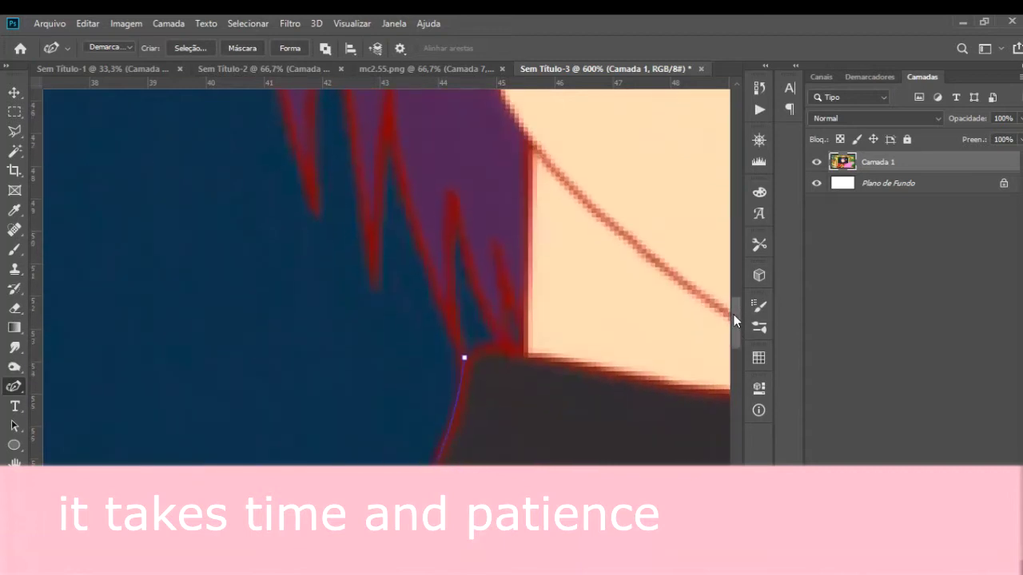
{"action": "left_click_drag", "start_coordinate": [386, 149], "coordinate": [402, 202]}
{"action": "left_click", "coordinate": [373, 280]}
{"action": "left_click_drag", "start_coordinate": [739, 318], "coordinate": [734, 305]}
{"action": "left_click", "coordinate": [322, 108]}
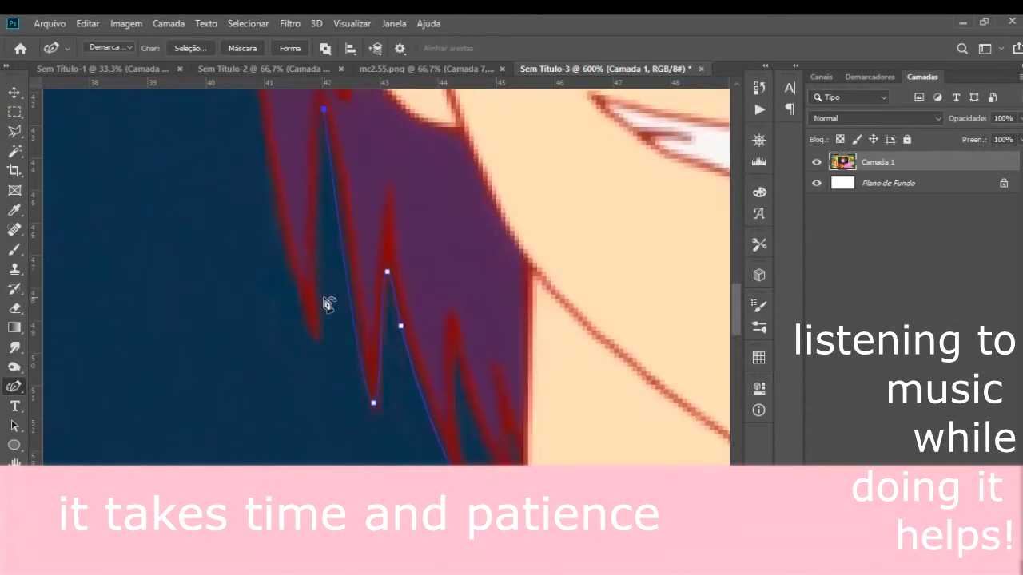
{"action": "left_click_drag", "start_coordinate": [733, 311], "coordinate": [735, 275]}
{"action": "left_click", "coordinate": [271, 119]}
Trace the remaining hair spikes up to where the hair meets the crown.
{"action": "left_click", "coordinate": [277, 184]}
{"action": "left_click", "coordinate": [276, 220]}
{"action": "left_click", "coordinate": [155, 458]}
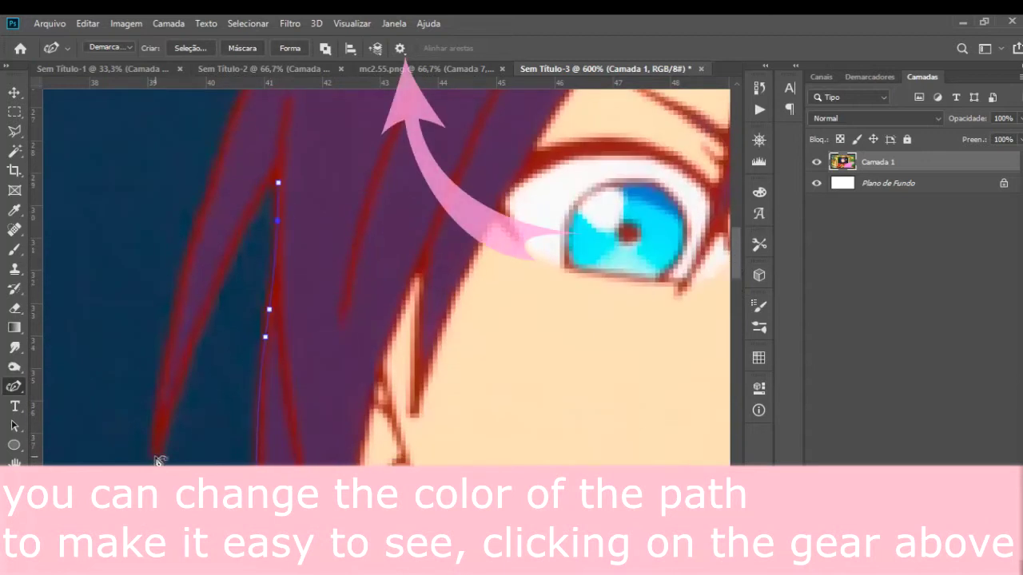
{"action": "left_click", "coordinate": [185, 363]}
{"action": "left_click", "coordinate": [228, 119]}
{"action": "left_click", "coordinate": [161, 395]}
{"action": "left_click_drag", "start_coordinate": [735, 250], "coordinate": [737, 190]}
{"action": "left_click", "coordinate": [405, 97]}
{"action": "left_click", "coordinate": [586, 245]}
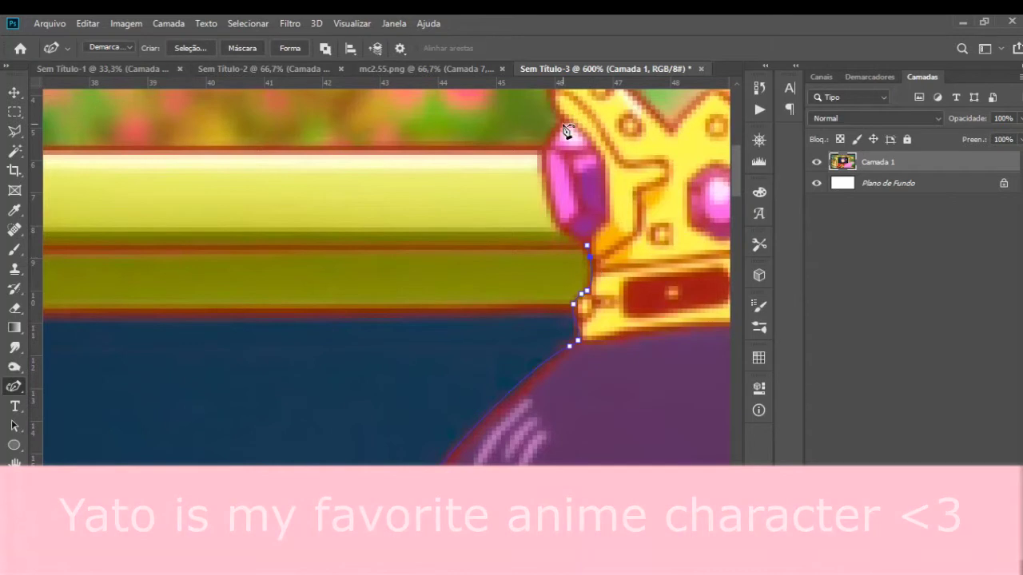
Curve the path around the crown's pink gem and over its tall left spike.
{"action": "left_click_drag", "start_coordinate": [564, 118], "coordinate": [549, 209]}
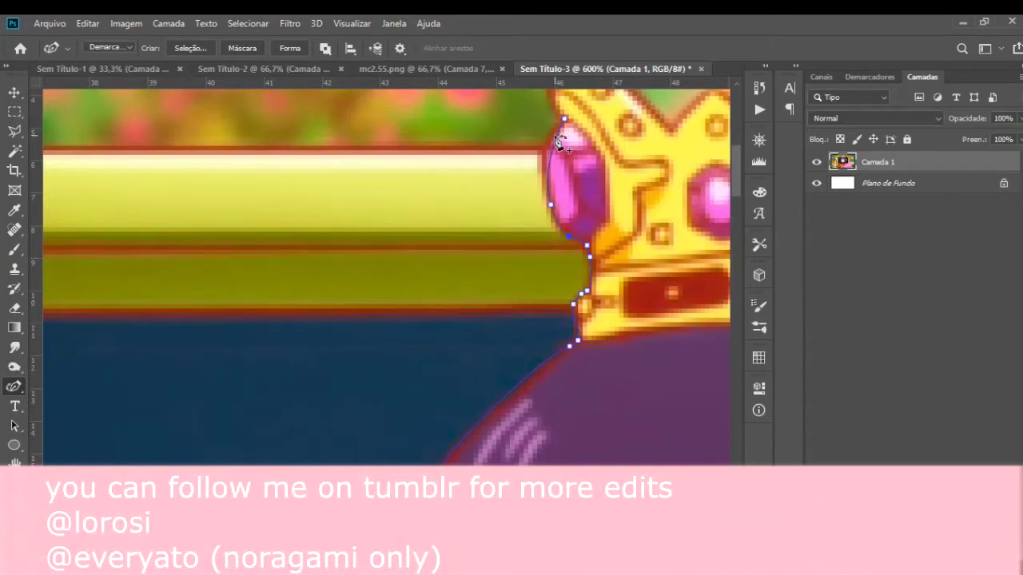
{"action": "left_click_drag", "start_coordinate": [737, 181], "coordinate": [737, 159]}
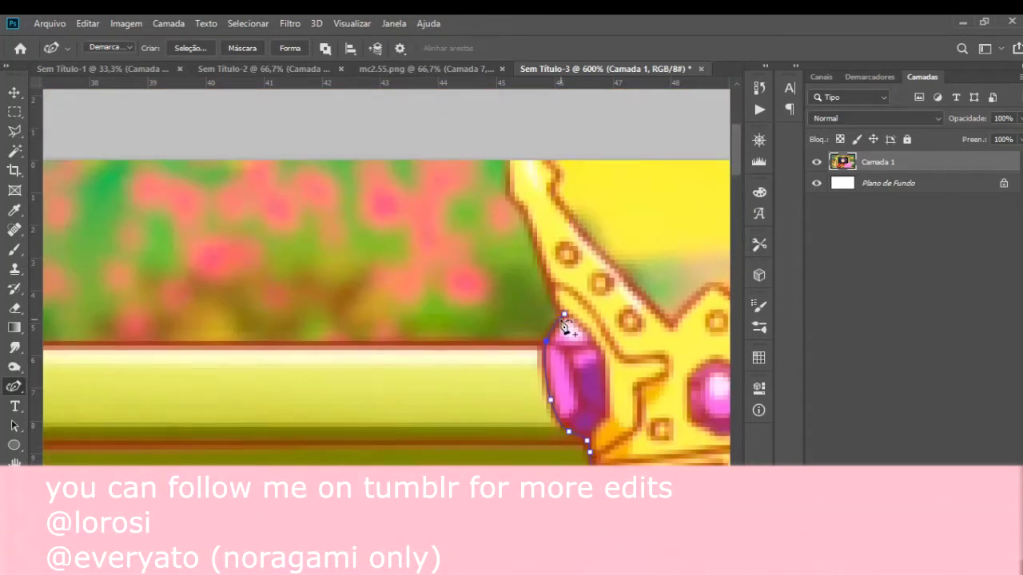
{"action": "left_click", "coordinate": [510, 160]}
{"action": "left_click", "coordinate": [512, 193]}
{"action": "mouse_move", "coordinate": [520, 205]}
{"action": "left_mouse_down"}
{"action": "mouse_move", "coordinate": [563, 278]}
{"action": "mouse_move", "coordinate": [551, 285]}
{"action": "mouse_move", "coordinate": [562, 313]}
{"action": "left_mouse_up"}
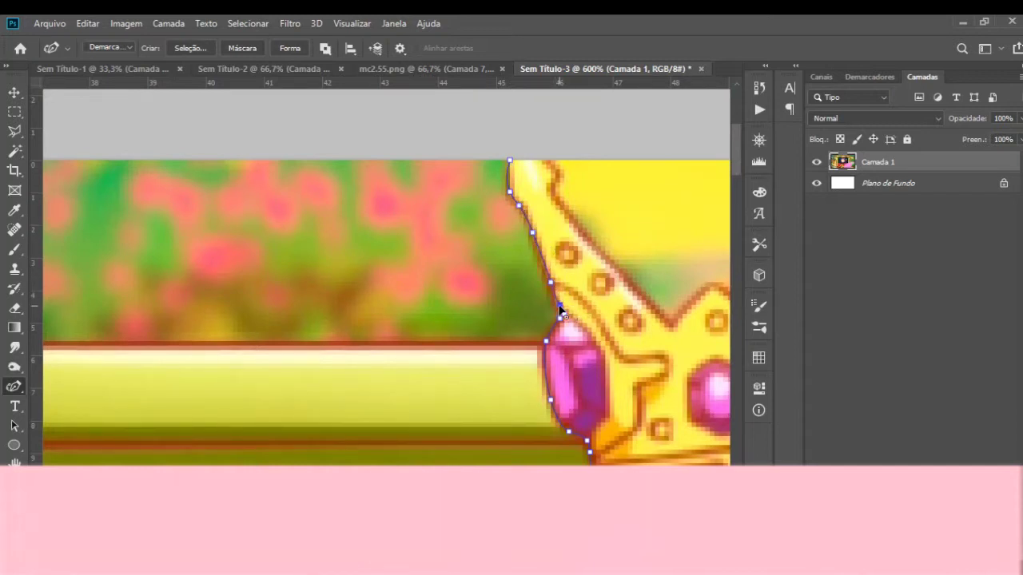
{"action": "left_click", "coordinate": [551, 188]}
{"action": "left_click", "coordinate": [668, 319]}
{"action": "left_click", "coordinate": [572, 218]}
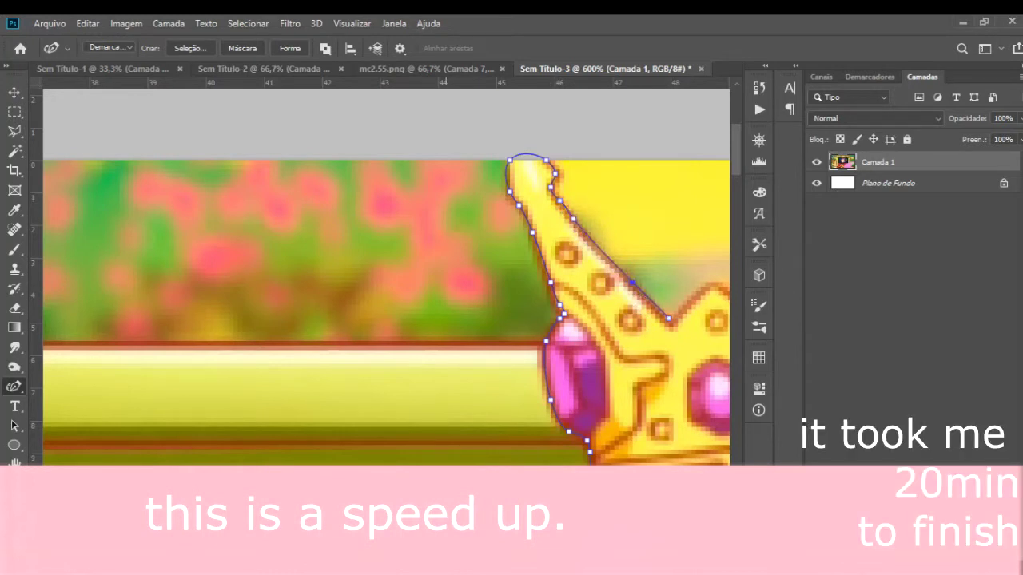
Trace the crown's upper edge through its dip to the central spike's base.
{"action": "scroll", "coordinate": [385, 346], "scroll_direction": "down", "scroll_amount": 3}
{"action": "scroll", "coordinate": [385, 346], "scroll_direction": "up", "scroll_amount": 3}
{"action": "left_click", "coordinate": [373, 318]}
{"action": "left_click", "coordinate": [390, 305]}
{"action": "left_click", "coordinate": [417, 286]}
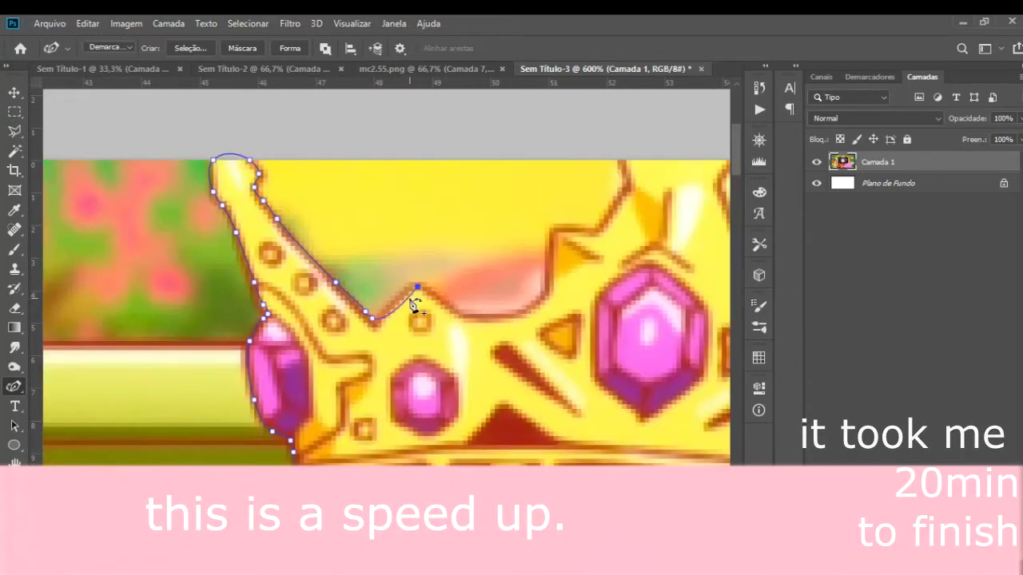
{"action": "left_click", "coordinate": [454, 309]}
{"action": "left_click", "coordinate": [535, 301]}
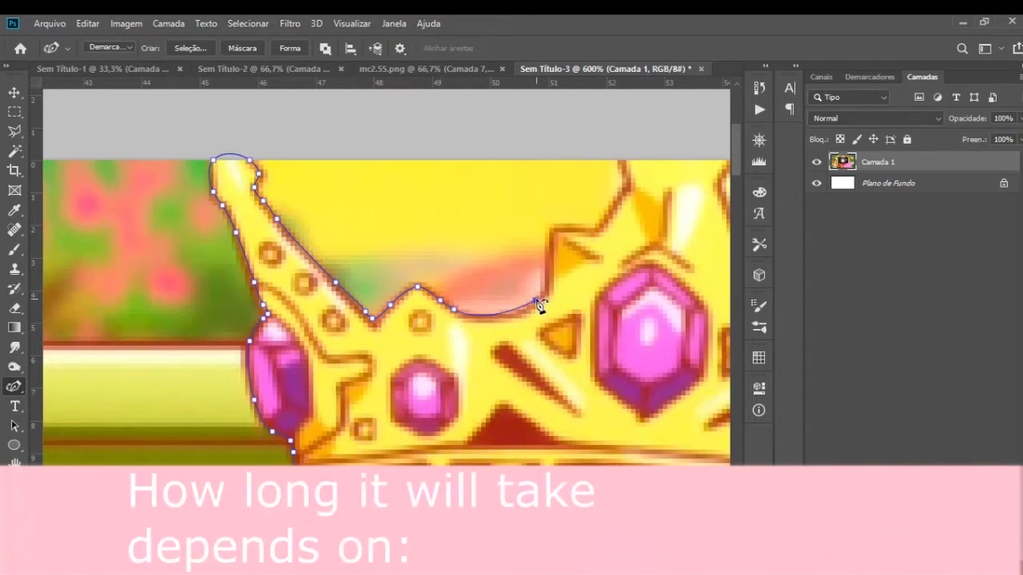
{"action": "left_click", "coordinate": [549, 234]}
{"action": "left_click", "coordinate": [595, 233]}
{"action": "left_click", "coordinate": [630, 188]}
{"action": "left_click", "coordinate": [613, 206]}
{"action": "left_click", "coordinate": [608, 143]}
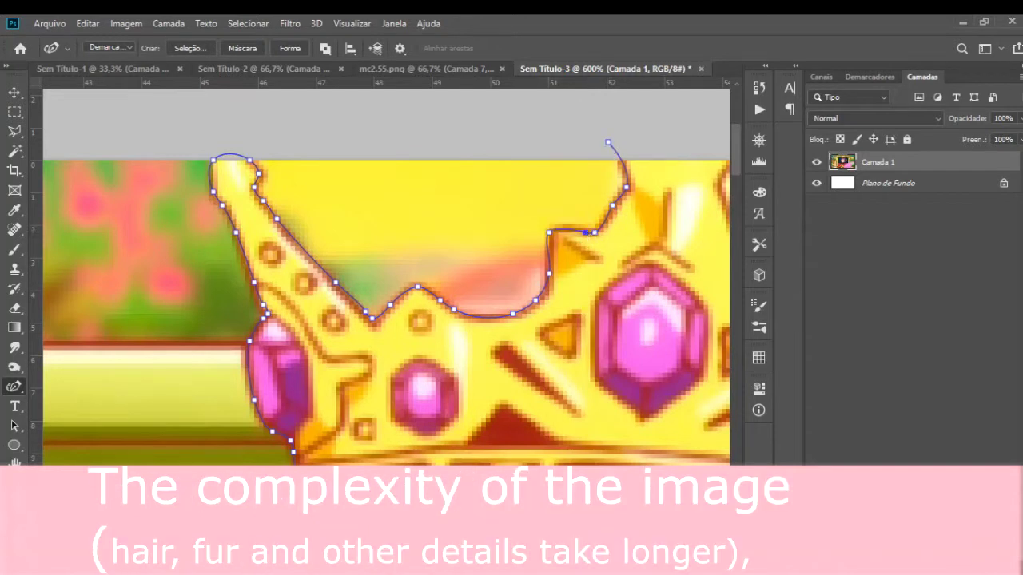
Outline the crown's central spike and the right dip along its lower edge.
{"action": "left_click_drag", "start_coordinate": [587, 233], "coordinate": [364, 233]}
{"action": "left_click", "coordinate": [511, 161]}
{"action": "left_click", "coordinate": [494, 183]}
{"action": "left_click", "coordinate": [516, 232]}
{"action": "left_click", "coordinate": [504, 202]}
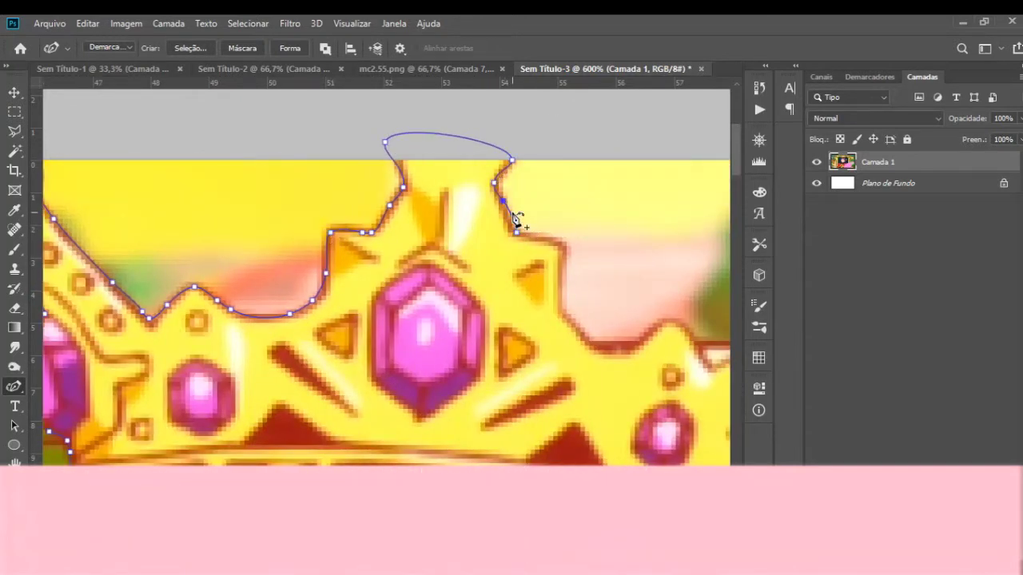
{"action": "left_click", "coordinate": [561, 244]}
{"action": "left_click", "coordinate": [562, 309]}
{"action": "left_click", "coordinate": [562, 264]}
{"action": "left_click", "coordinate": [593, 346]}
{"action": "left_click", "coordinate": [635, 352]}
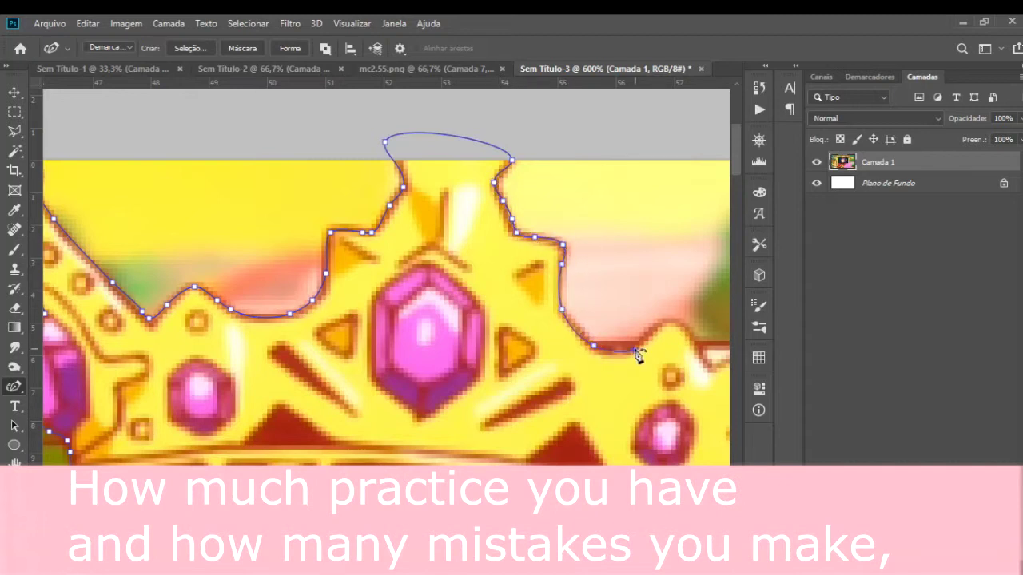
Loop the path around the slanted right-hand spike's tip and down the crown's right side.
{"action": "left_click_drag", "start_coordinate": [653, 339], "coordinate": [247, 339]}
{"action": "left_click", "coordinate": [296, 353]}
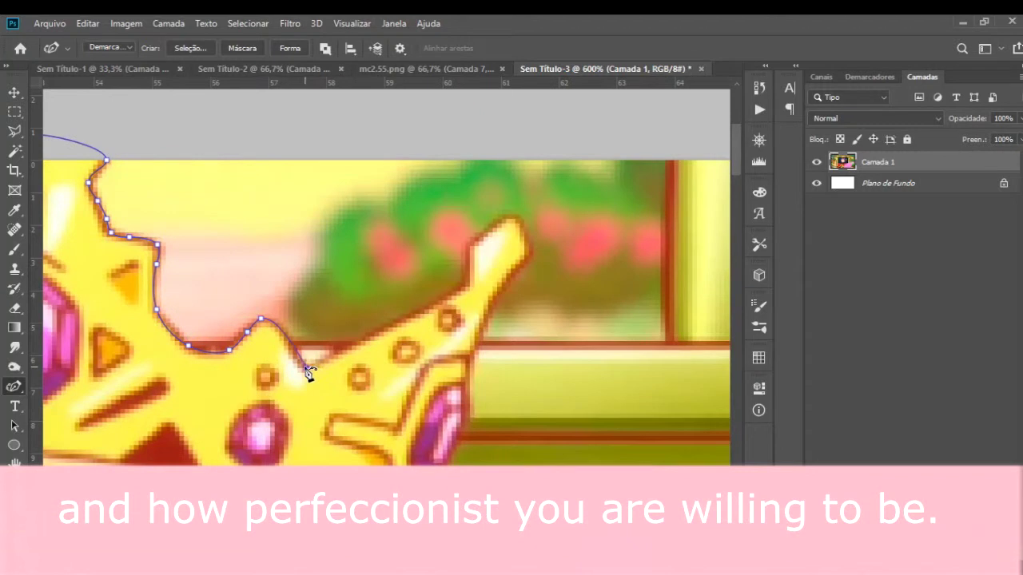
{"action": "left_click", "coordinate": [465, 282]}
{"action": "left_click", "coordinate": [319, 365]}
{"action": "left_click", "coordinate": [422, 305]}
{"action": "left_click", "coordinate": [510, 215]}
{"action": "left_click", "coordinate": [528, 251]}
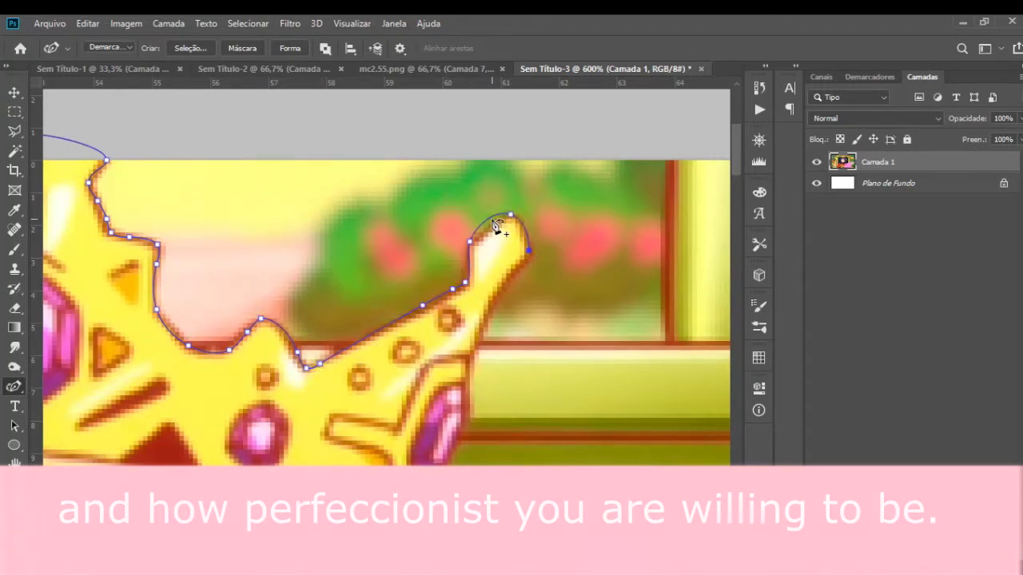
{"action": "left_click", "coordinate": [488, 229]}
{"action": "left_click", "coordinate": [470, 368]}
{"action": "left_click_drag", "start_coordinate": [534, 278], "coordinate": [515, 273]}
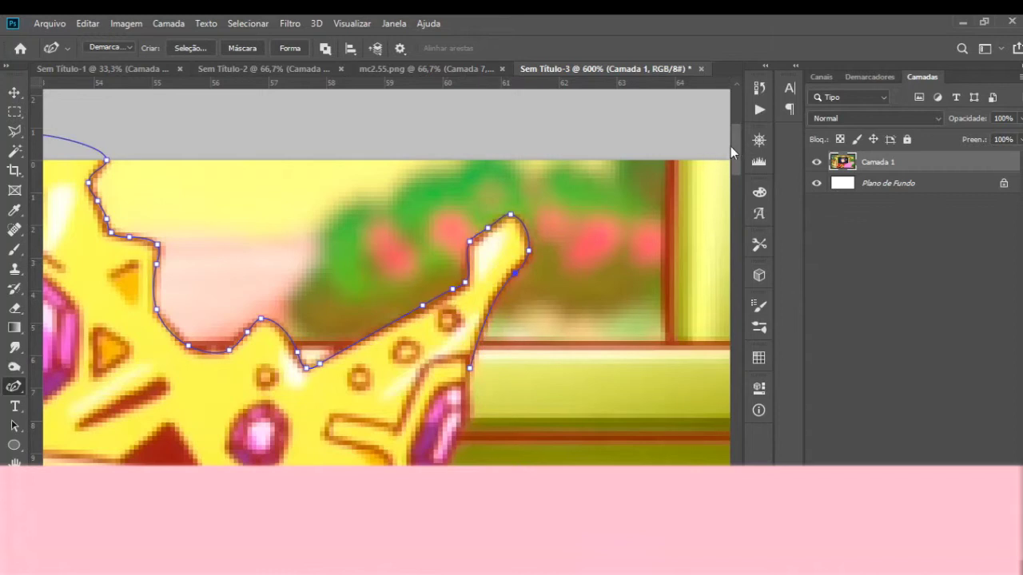
{"action": "left_click_drag", "start_coordinate": [734, 145], "coordinate": [734, 165]}
{"action": "left_click", "coordinate": [469, 255]}
Trace down the crown's right side to where it meets the hair.
{"action": "left_click_drag", "start_coordinate": [406, 366], "coordinate": [447, 313]}
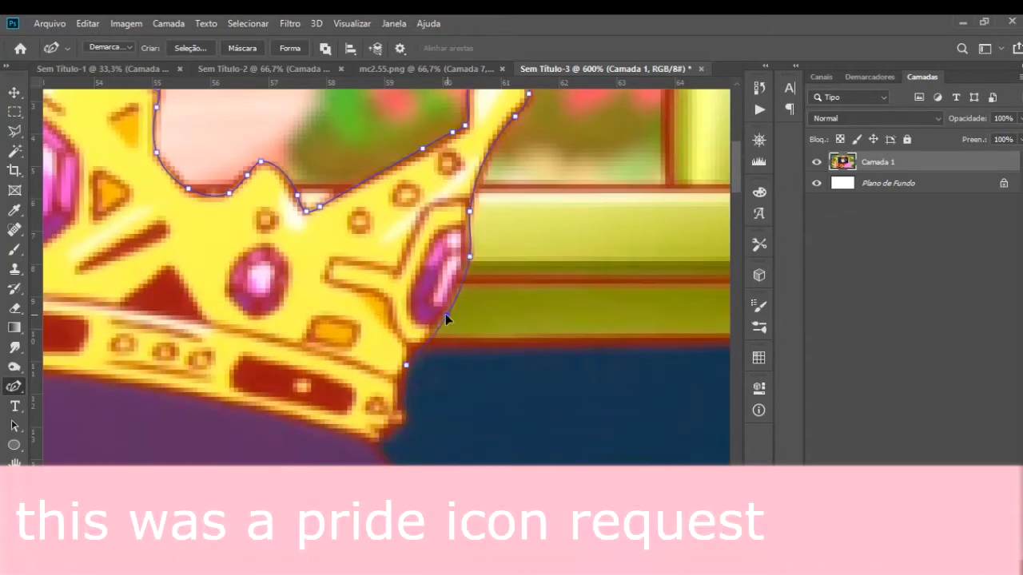
{"action": "left_click", "coordinate": [401, 414]}
{"action": "left_click", "coordinate": [378, 441]}
{"action": "left_click", "coordinate": [736, 234]}
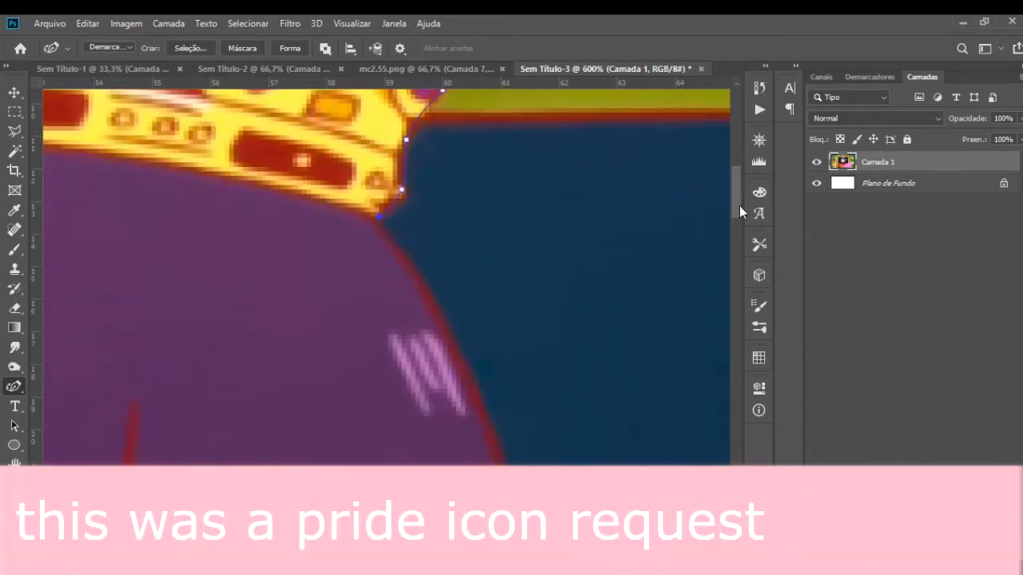
{"action": "scroll", "coordinate": [740, 192], "scroll_direction": "down", "scroll_amount": 3}
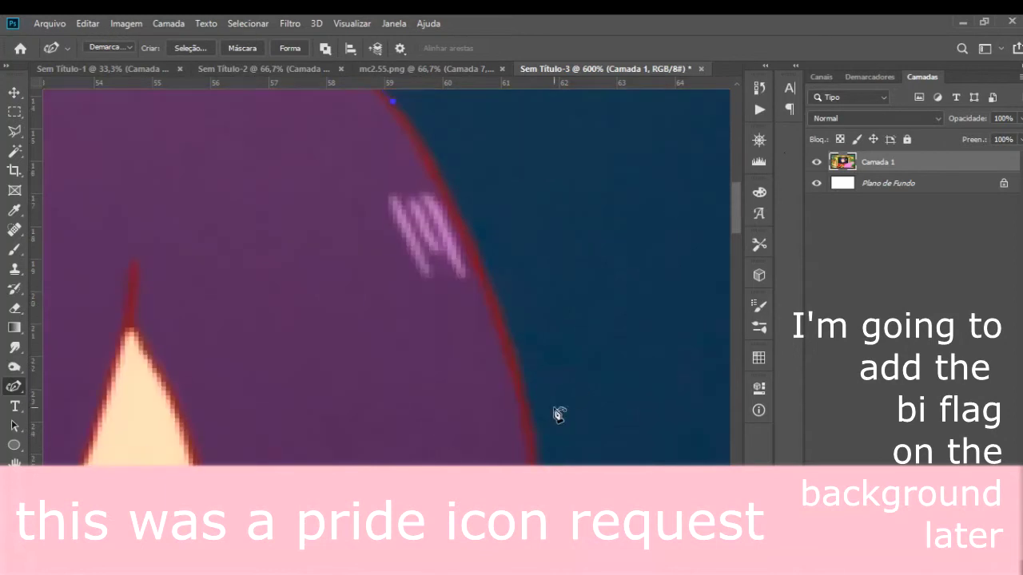
{"action": "left_click", "coordinate": [736, 234]}
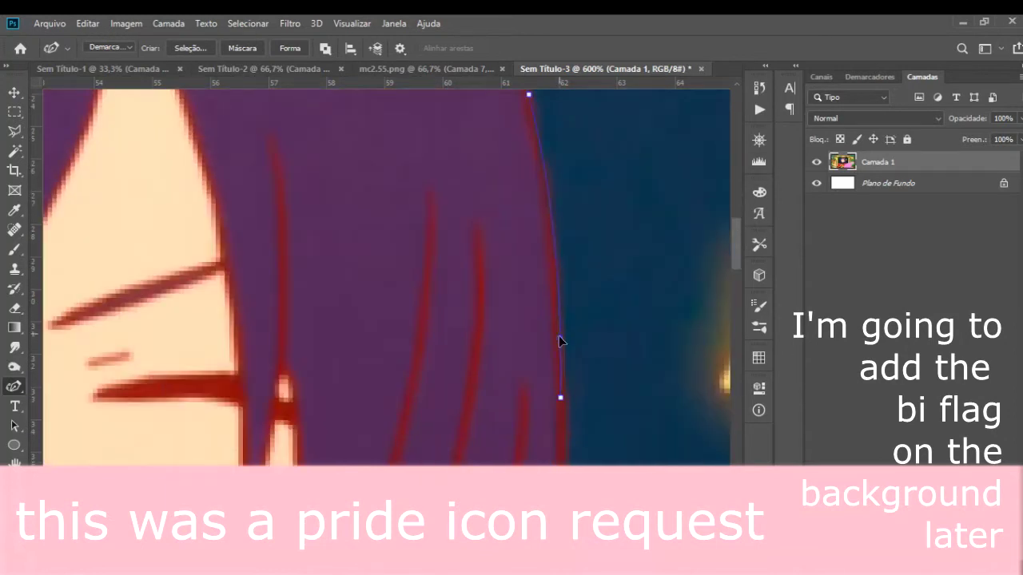
{"action": "scroll", "coordinate": [731, 306], "scroll_direction": "down", "scroll_amount": 3}
{"action": "left_click_drag", "start_coordinate": [530, 429], "coordinate": [547, 353]}
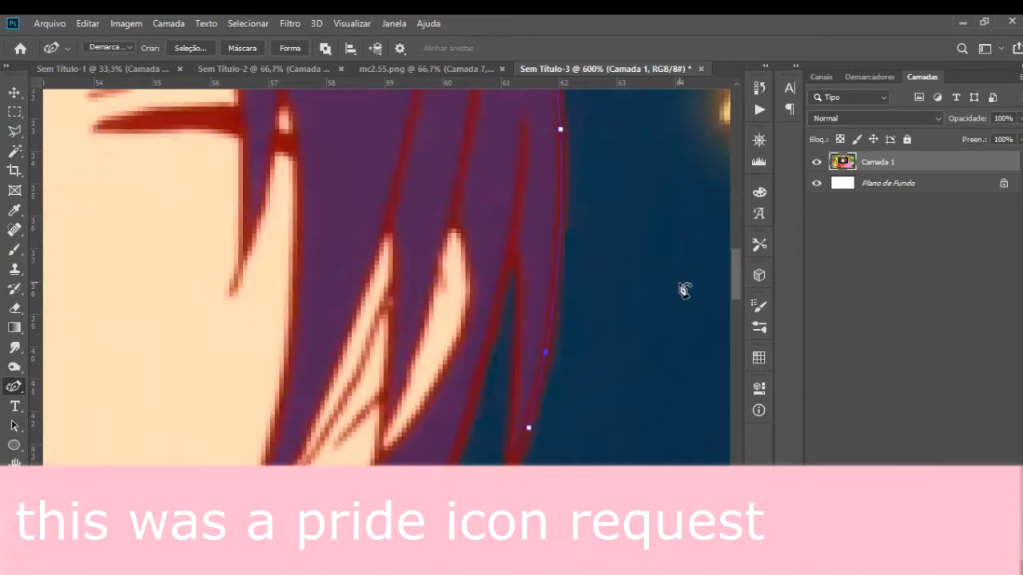
{"action": "scroll", "coordinate": [733, 284], "scroll_direction": "down", "scroll_amount": 2}
{"action": "scroll", "coordinate": [734, 284], "scroll_direction": "up", "scroll_amount": 1}
Curve the path along the hair's outer edge to a strand tip.
{"action": "left_click", "coordinate": [506, 359]}
{"action": "left_click_drag", "start_coordinate": [515, 137], "coordinate": [507, 252]}
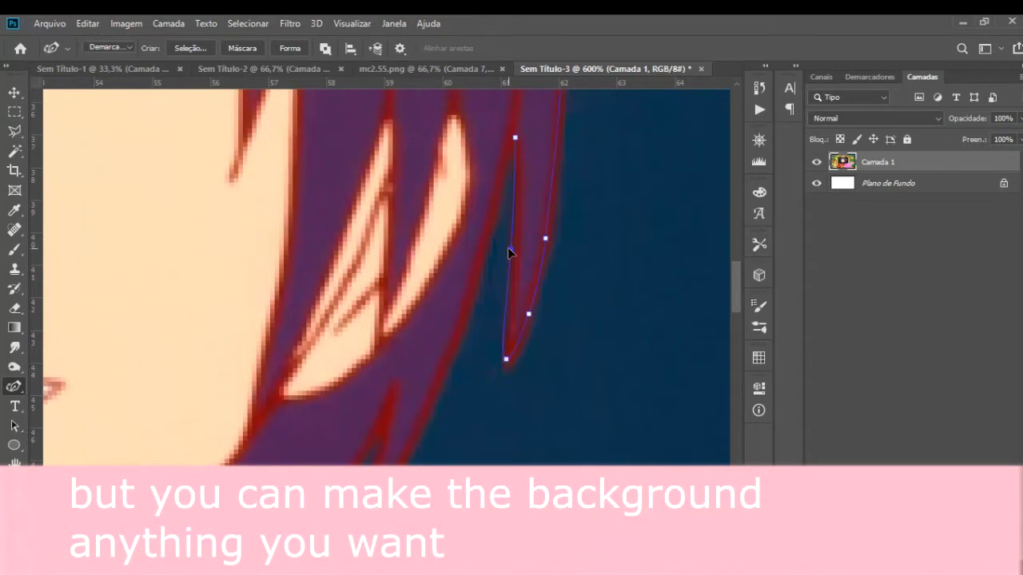
{"action": "left_click", "coordinate": [514, 160]}
{"action": "left_click", "coordinate": [410, 454]}
{"action": "scroll", "coordinate": [735, 274], "scroll_direction": "down", "scroll_amount": 5}
Outline the pointed right-hand hair strands down to the hair's lower end.
{"action": "left_click", "coordinate": [342, 327]}
{"action": "left_click", "coordinate": [384, 191]}
{"action": "left_click", "coordinate": [365, 255]}
{"action": "left_click", "coordinate": [225, 417]}
{"action": "left_click", "coordinate": [357, 228]}
{"action": "left_click", "coordinate": [255, 341]}
{"action": "left_click", "coordinate": [247, 372]}
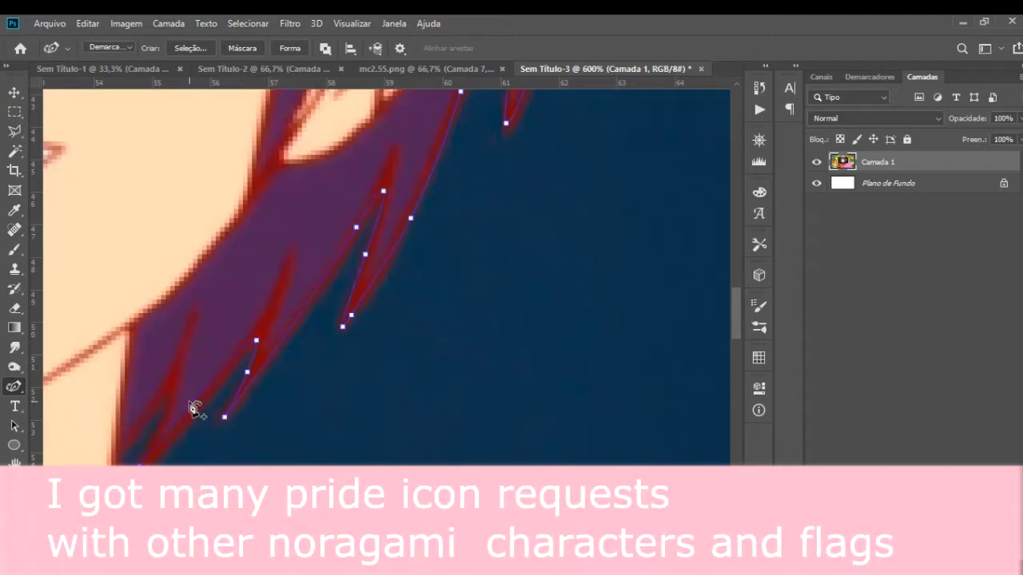
{"action": "left_click", "coordinate": [175, 382]}
{"action": "left_click", "coordinate": [161, 421]}
{"action": "left_click", "coordinate": [131, 440]}
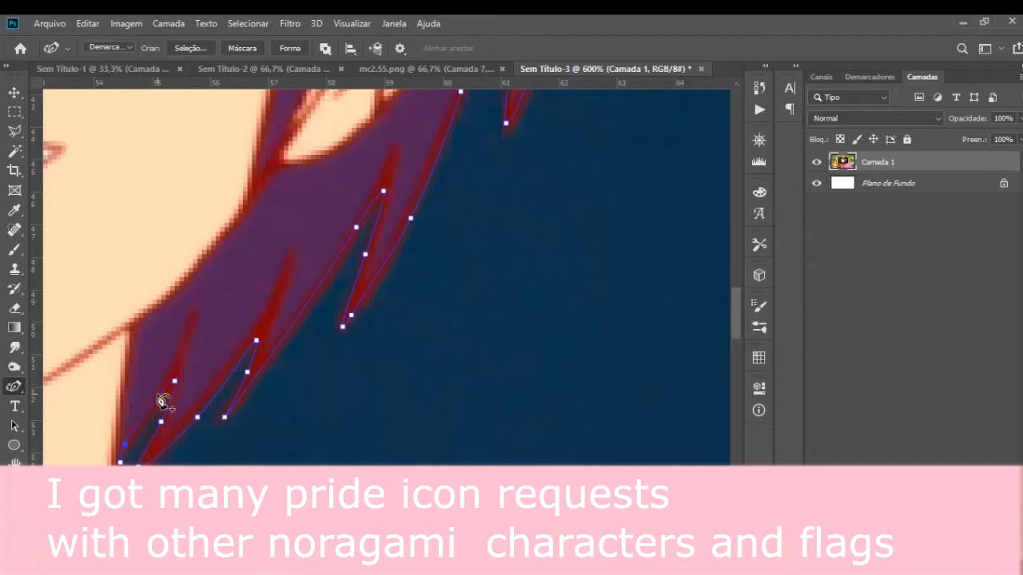
Run the path past the white collar corner and over the red shoulder's top edge.
{"action": "left_click_drag", "start_coordinate": [735, 306], "coordinate": [734, 334]}
{"action": "left_click", "coordinate": [161, 367]}
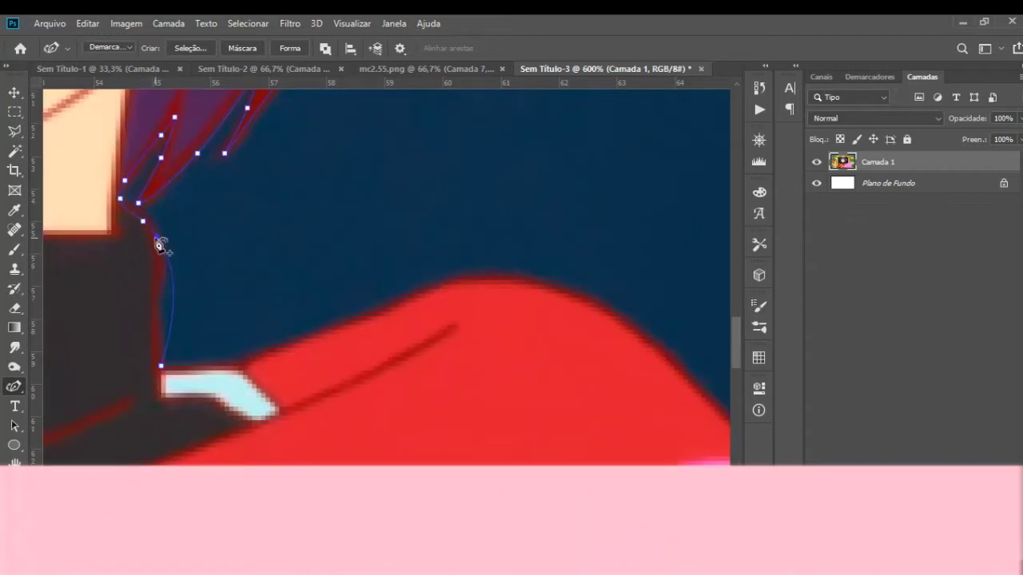
{"action": "left_click", "coordinate": [157, 236]}
{"action": "left_click", "coordinate": [247, 366]}
{"action": "left_click", "coordinate": [151, 334]}
{"action": "left_click", "coordinate": [260, 356]}
{"action": "left_click", "coordinate": [338, 324]}
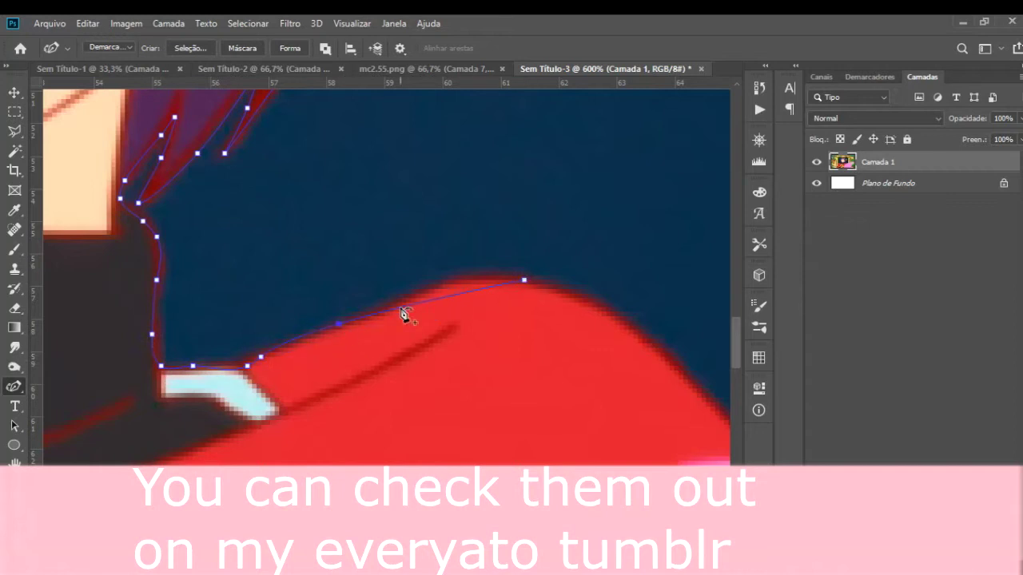
{"action": "left_click", "coordinate": [686, 370]}
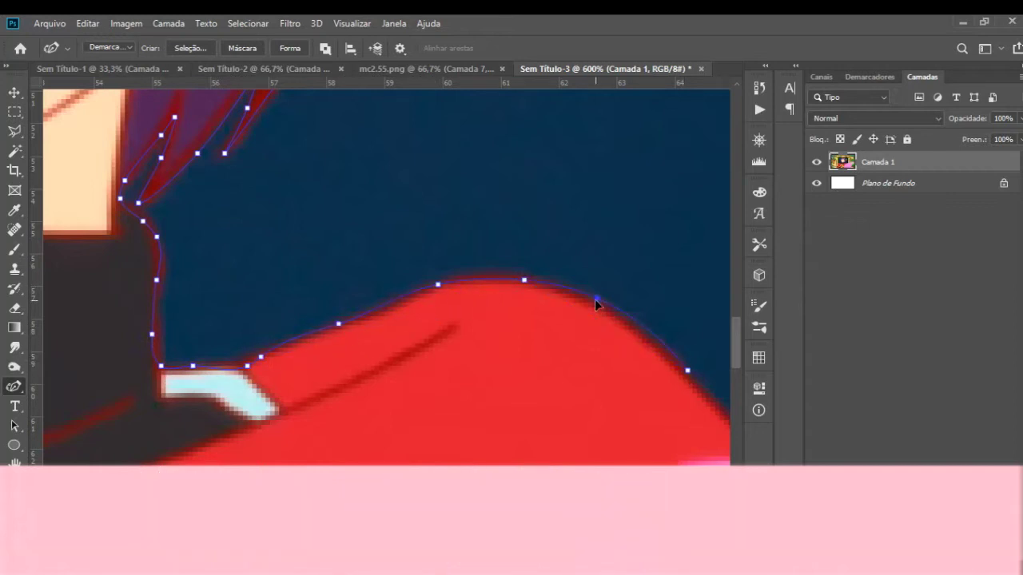
{"action": "left_click", "coordinate": [596, 298]}
{"action": "left_click_drag", "start_coordinate": [649, 334], "coordinate": [422, 334]}
{"action": "scroll", "coordinate": [597, 328], "scroll_direction": "down", "scroll_amount": 3}
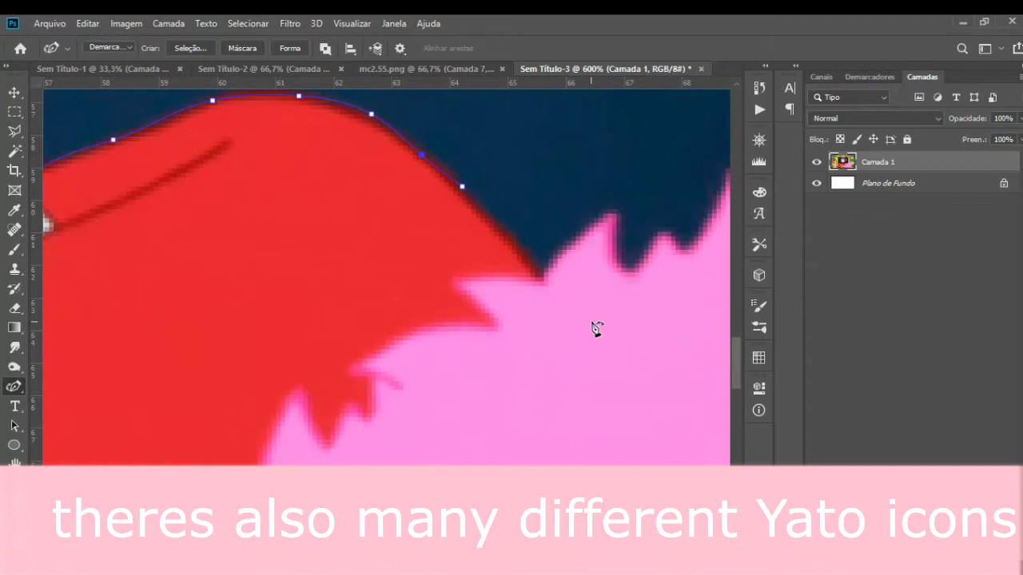
Trace path anchors from the red cloak onto the pink fan's first jagged fur spikes.
{"action": "left_click", "coordinate": [525, 256]}
{"action": "left_click", "coordinate": [589, 227]}
{"action": "left_click", "coordinate": [616, 213]}
{"action": "left_click", "coordinate": [620, 268]}
{"action": "left_click", "coordinate": [616, 236]}
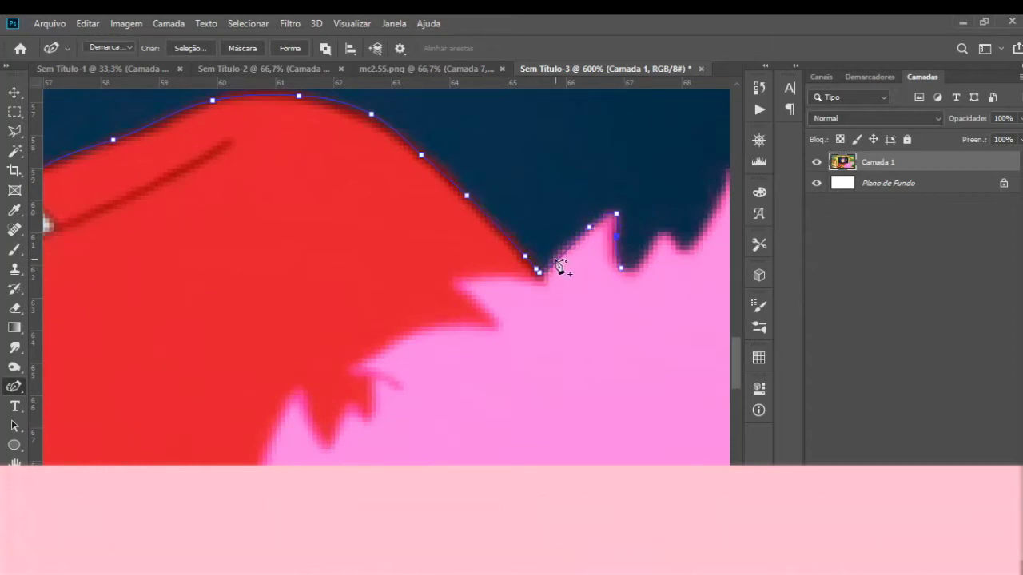
{"action": "left_click", "coordinate": [634, 272]}
{"action": "left_click", "coordinate": [682, 252]}
{"action": "left_click_drag", "start_coordinate": [681, 252], "coordinate": [296, 252]}
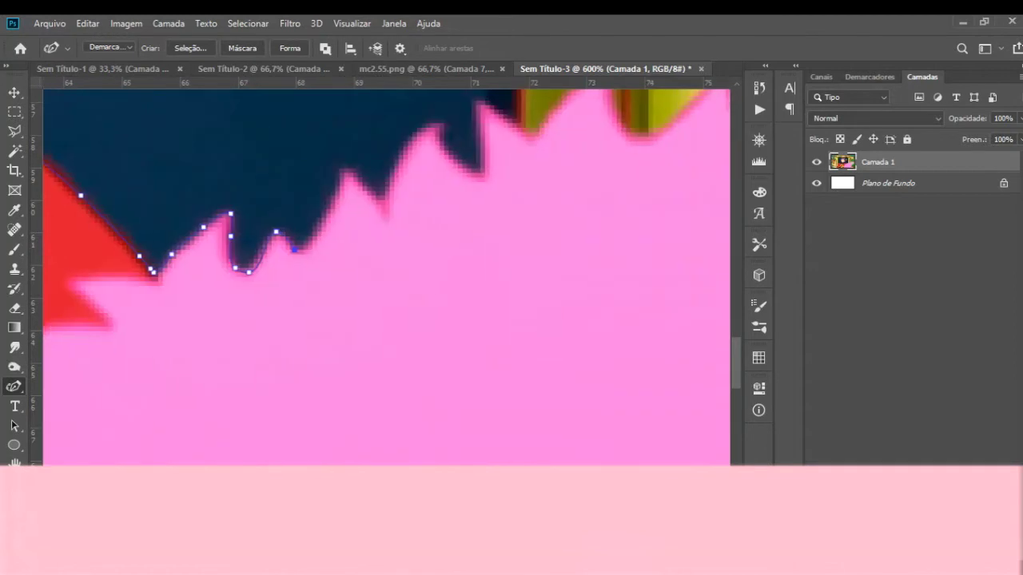
{"action": "left_click", "coordinate": [326, 222]}
{"action": "left_click", "coordinate": [384, 209]}
{"action": "left_click", "coordinate": [417, 132]}
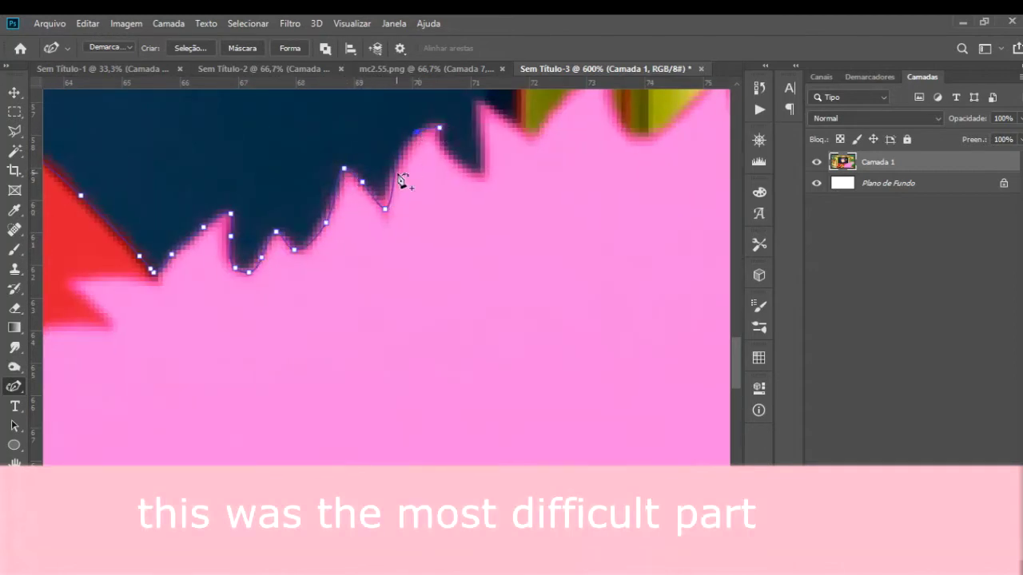
Continue the path across the fan's middle fur spikes and notches.
{"action": "scroll", "coordinate": [392, 179], "scroll_direction": "up", "scroll_amount": 2}
{"action": "scroll", "coordinate": [399, 283], "scroll_direction": "up", "scroll_amount": 2}
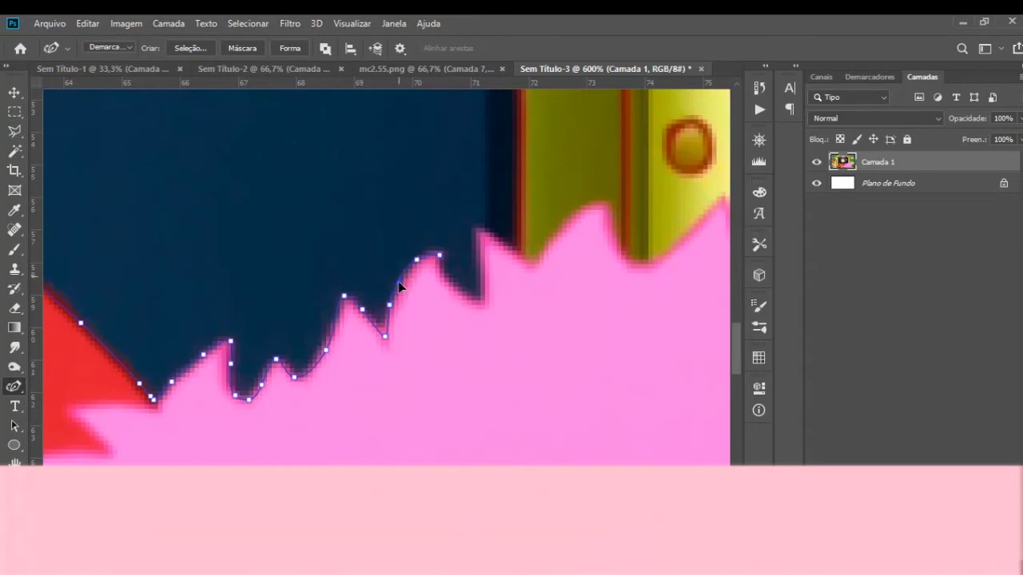
{"action": "left_click", "coordinate": [439, 269]}
{"action": "left_click", "coordinate": [462, 294]}
{"action": "left_click", "coordinate": [480, 232]}
{"action": "left_click", "coordinate": [530, 268]}
{"action": "left_click_drag", "start_coordinate": [607, 205], "coordinate": [612, 212]}
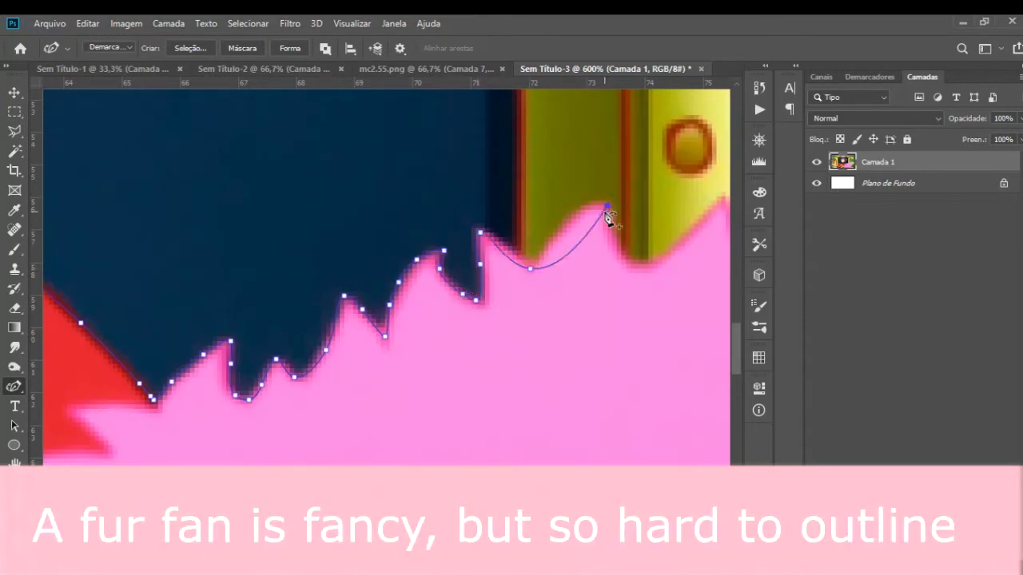
{"action": "scroll", "coordinate": [608, 209], "scroll_direction": "right", "scroll_amount": 5}
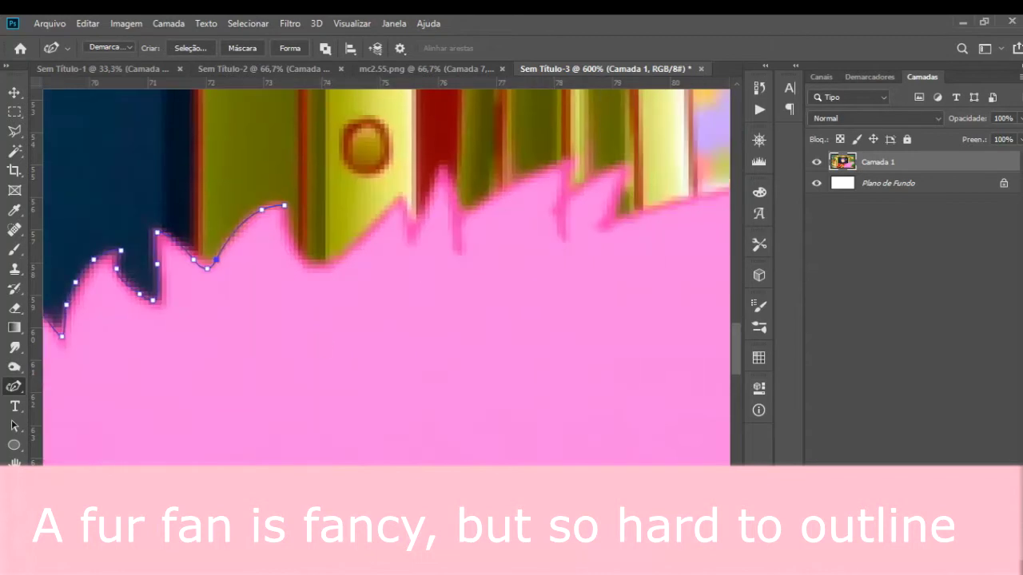
{"action": "left_click", "coordinate": [307, 264]}
{"action": "left_click", "coordinate": [375, 223]}
{"action": "left_click", "coordinate": [402, 196]}
{"action": "left_click", "coordinate": [410, 232]}
{"action": "left_click", "coordinate": [443, 165]}
{"action": "left_click", "coordinate": [460, 214]}
{"action": "left_click", "coordinate": [570, 160]}
Finish tracing the fan's top edge, ending where the fur meets the greenery.
{"action": "scroll", "coordinate": [473, 211], "scroll_direction": "right", "scroll_amount": 3}
{"action": "left_click", "coordinate": [555, 188]}
{"action": "left_click", "coordinate": [532, 246]}
{"action": "left_click_drag", "start_coordinate": [601, 201], "coordinate": [609, 183]}
{"action": "scroll", "coordinate": [610, 183], "scroll_direction": "right", "scroll_amount": 7}
{"action": "left_click", "coordinate": [208, 246]}
{"action": "left_click", "coordinate": [289, 282]}
{"action": "left_click", "coordinate": [335, 183]}
{"action": "left_click", "coordinate": [398, 309]}
{"action": "left_click", "coordinate": [472, 349]}
{"action": "left_click", "coordinate": [549, 269]}
{"action": "left_click", "coordinate": [588, 374]}
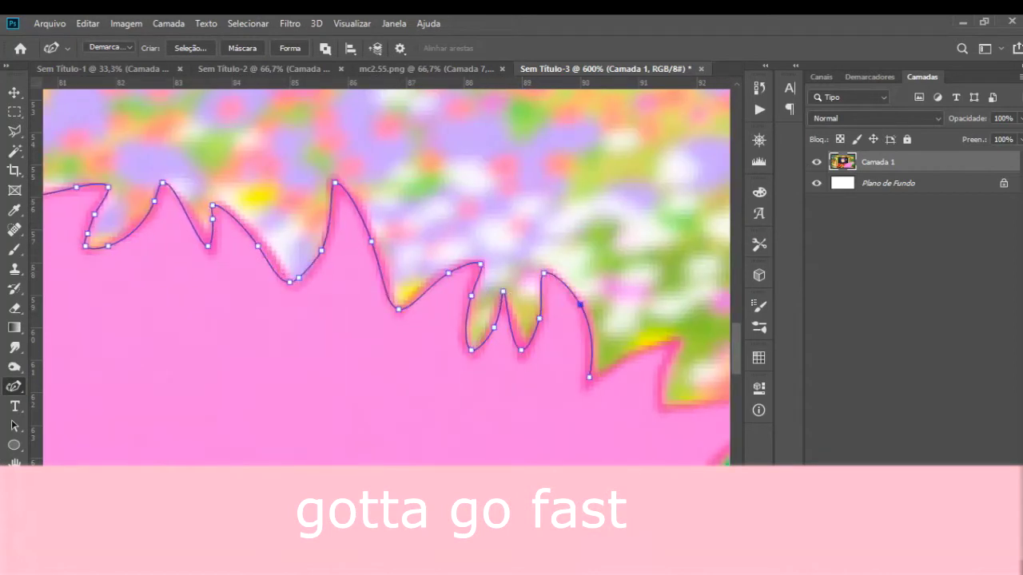
Trace anchors down the upper part of the fan's right edge.
{"action": "scroll", "coordinate": [559, 320], "scroll_direction": "right", "scroll_amount": 4}
{"action": "left_click", "coordinate": [407, 124]}
{"action": "left_click", "coordinate": [502, 205]}
{"action": "left_click", "coordinate": [425, 277]}
{"action": "left_click", "coordinate": [475, 218]}
{"action": "left_click", "coordinate": [459, 358]}
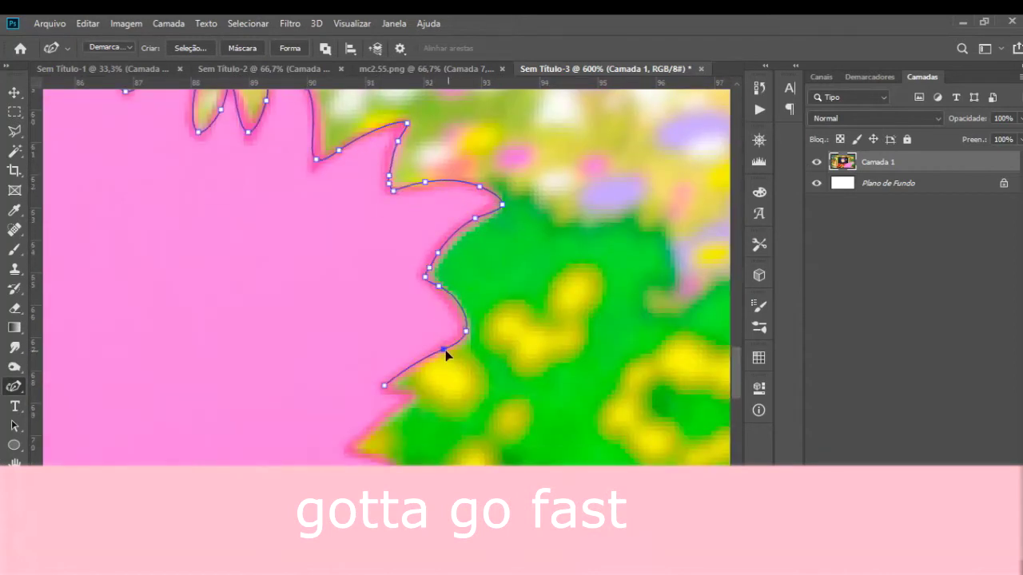
{"action": "scroll", "coordinate": [463, 351], "scroll_direction": "down", "scroll_amount": 5}
{"action": "left_click", "coordinate": [344, 296]}
{"action": "scroll", "coordinate": [479, 319], "scroll_direction": "down", "scroll_amount": 3}
{"action": "left_click", "coordinate": [393, 222]}
{"action": "left_click", "coordinate": [306, 289]}
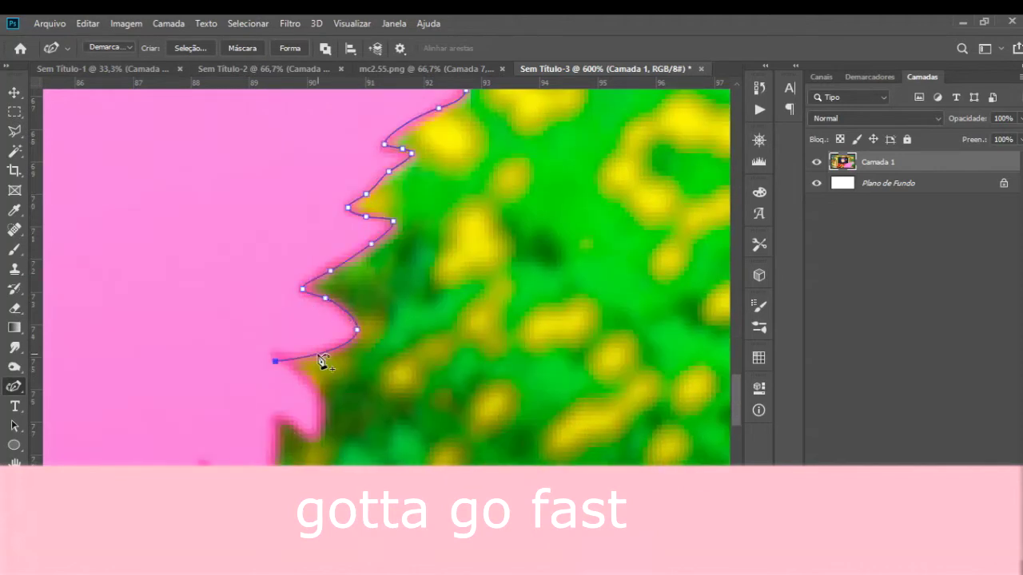
Continue the path down the jagged fan edge to where the fan meets the hand.
{"action": "scroll", "coordinate": [280, 352], "scroll_direction": "down", "scroll_amount": 5}
{"action": "left_click", "coordinate": [279, 184]}
{"action": "left_click", "coordinate": [235, 324]}
{"action": "scroll", "coordinate": [199, 320], "scroll_direction": "down", "scroll_amount": 3}
{"action": "left_click", "coordinate": [208, 237]}
{"action": "left_click", "coordinate": [141, 287]}
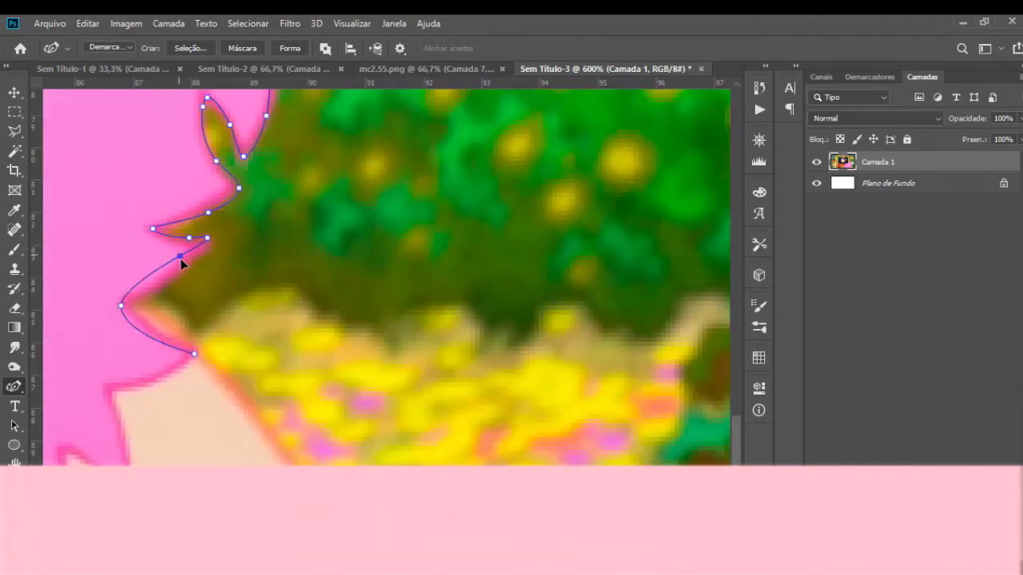
{"action": "left_click", "coordinate": [192, 348]}
{"action": "scroll", "coordinate": [191, 348], "scroll_direction": "down", "scroll_amount": 5}
{"action": "scroll", "coordinate": [639, 263], "scroll_direction": "down", "scroll_amount": 5}
{"action": "scroll", "coordinate": [416, 246], "scroll_direction": "up", "scroll_amount": 5}
{"action": "left_click", "coordinate": [358, 257]}
{"action": "left_click", "coordinate": [378, 340]}
{"action": "left_click", "coordinate": [286, 336]}
{"action": "left_click", "coordinate": [260, 415]}
Extend the path beside the hand down to the image's bottom edge.
{"action": "scroll", "coordinate": [736, 432], "scroll_direction": "down", "scroll_amount": 2}
{"action": "left_click", "coordinate": [248, 283]}
{"action": "left_click", "coordinate": [214, 286]}
{"action": "left_click", "coordinate": [191, 335]}
{"action": "left_click", "coordinate": [185, 348]}
{"action": "left_click", "coordinate": [177, 362]}
{"action": "left_click", "coordinate": [165, 453]}
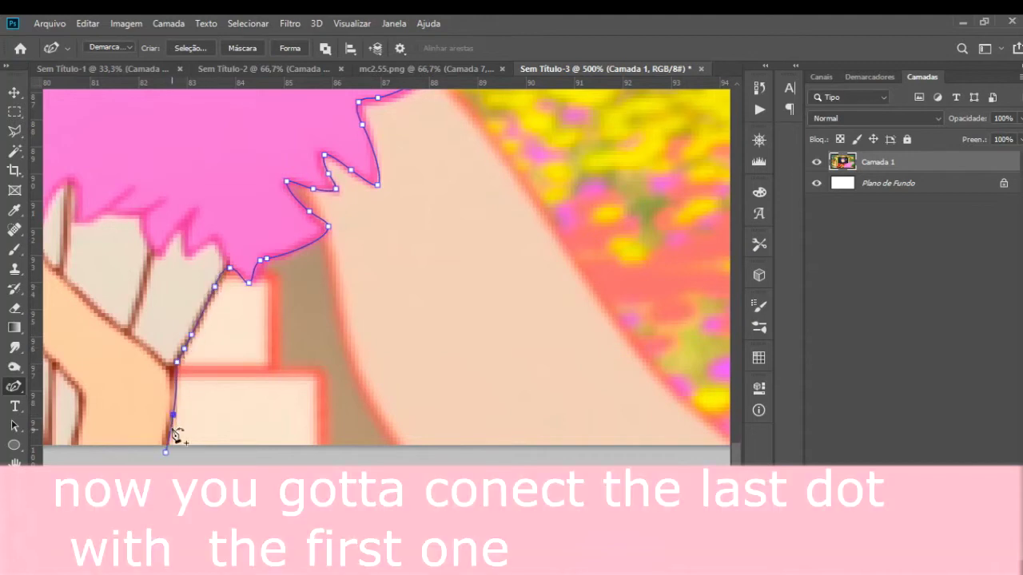
{"action": "left_click_drag", "start_coordinate": [182, 423], "coordinate": [630, 567]}
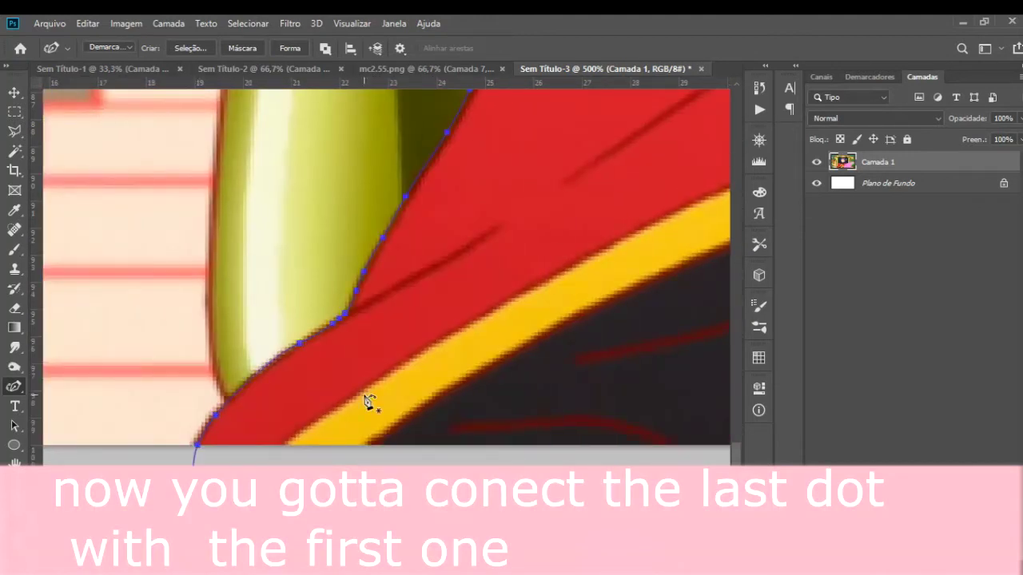
Close the path at its first anchor and convert it to a selection with 0-pixel feather.
{"action": "key", "text": "z"}
{"action": "left_click", "coordinate": [449, 280], "text": "alt"}
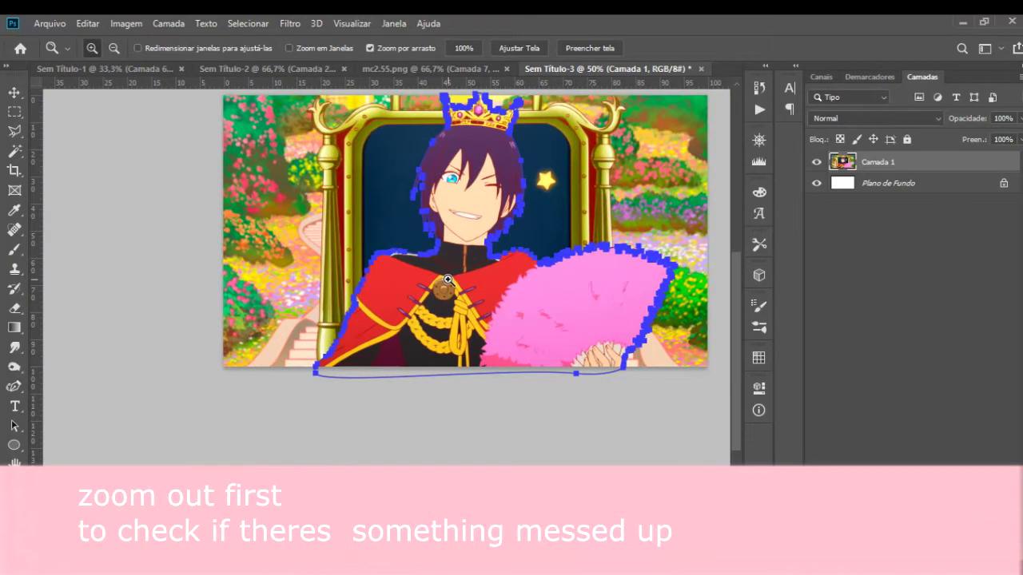
{"action": "key", "text": "p"}
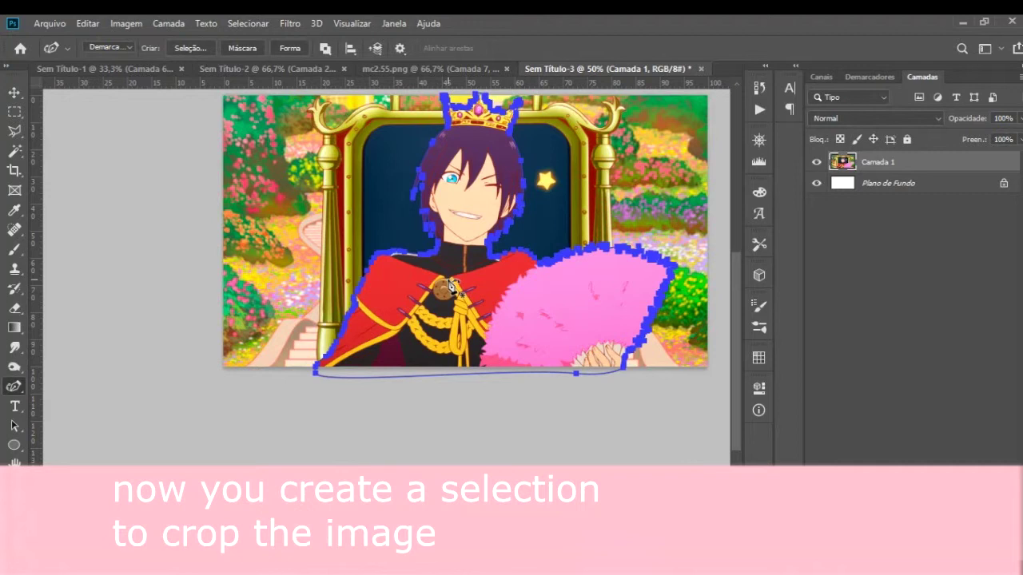
{"action": "right_click", "coordinate": [449, 287]}
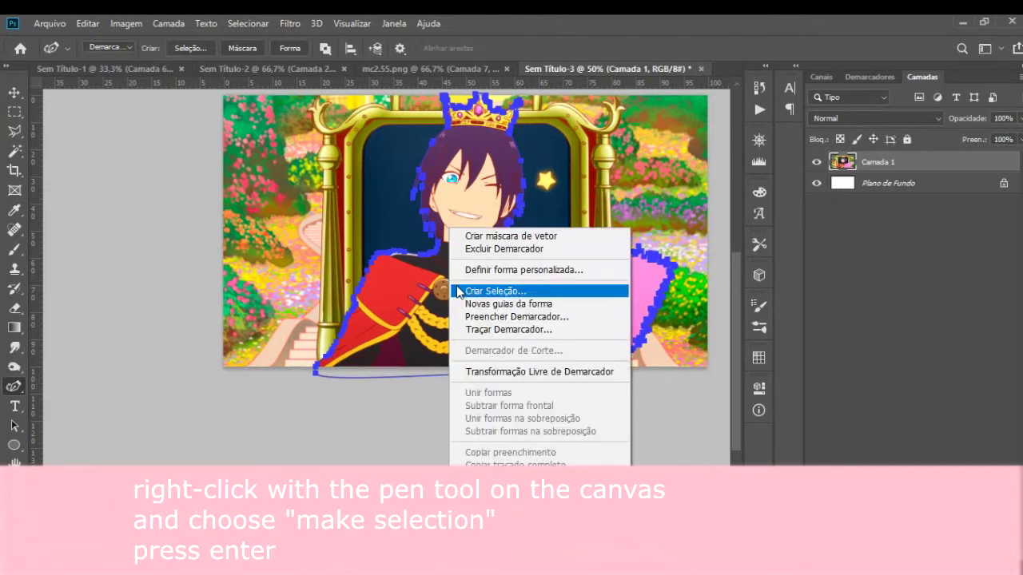
{"action": "left_click", "coordinate": [464, 293]}
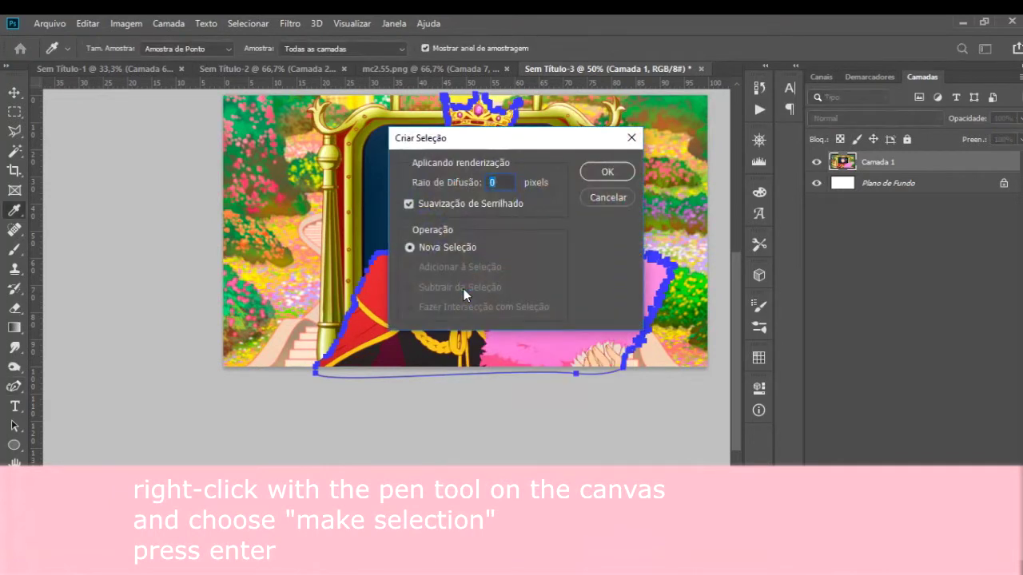
{"action": "key", "text": "Return"}
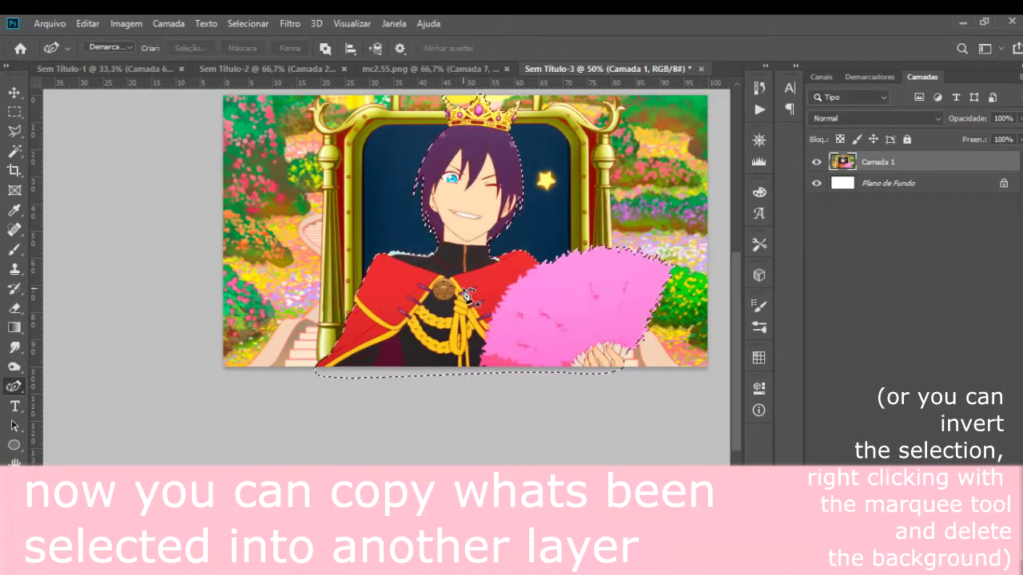
Copy the selected figure to a new layer, Camada 2, and hide Camada 1.
{"action": "key", "text": "ctrl+j"}
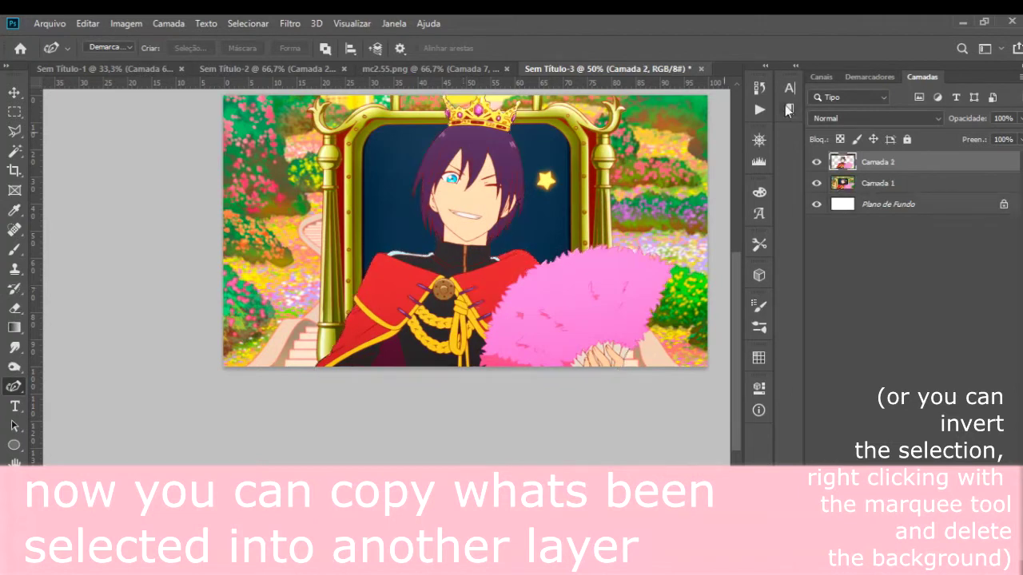
{"action": "left_click", "coordinate": [817, 184]}
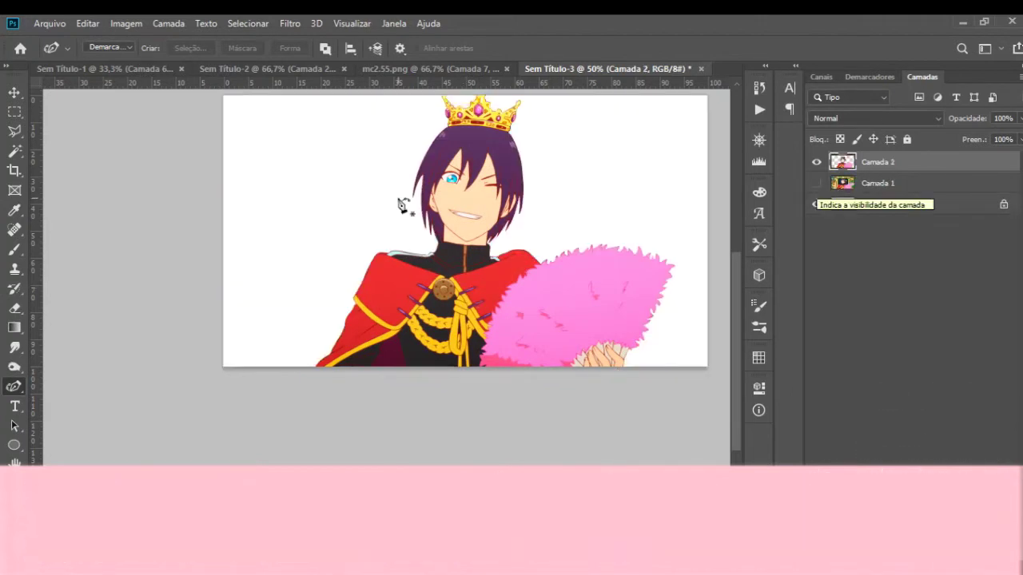
{"action": "key", "text": "z"}
{"action": "left_click_drag", "start_coordinate": [399, 199], "coordinate": [509, 333]}
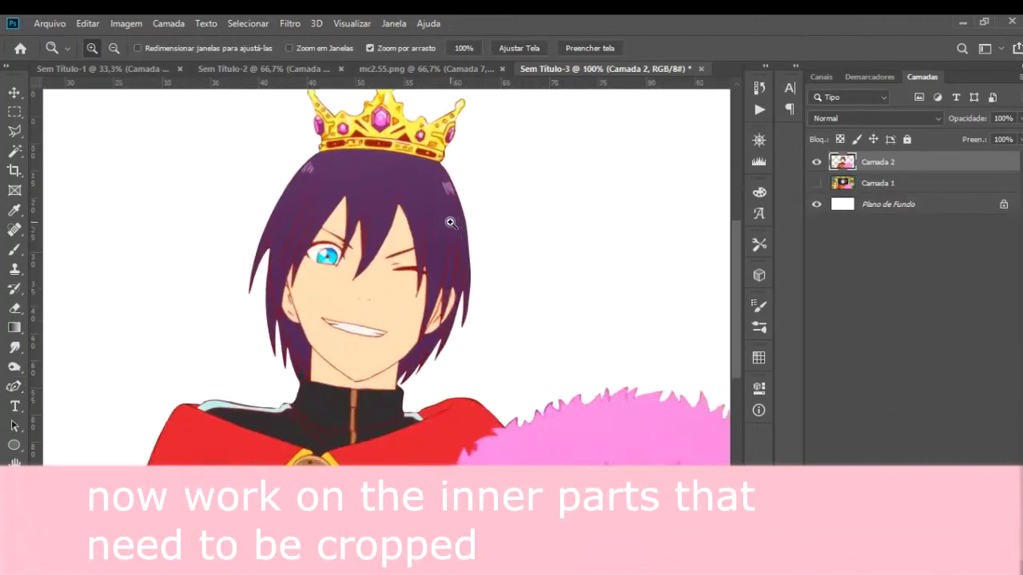
{"action": "scroll", "coordinate": [509, 333], "scroll_direction": "down", "scroll_amount": 2}
{"action": "left_click", "coordinate": [344, 336]}
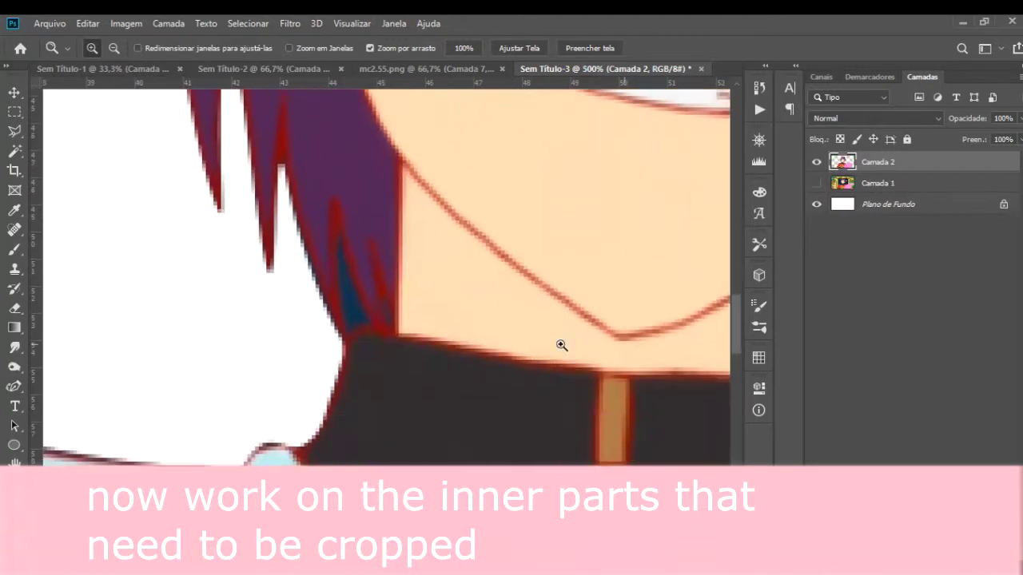
Delete the leftover background sliver beside the neck using a Polygonal Lasso selection.
{"action": "key", "text": "l"}
{"action": "left_click", "coordinate": [345, 330]}
{"action": "left_click", "coordinate": [340, 216]}
{"action": "left_click", "coordinate": [375, 322]}
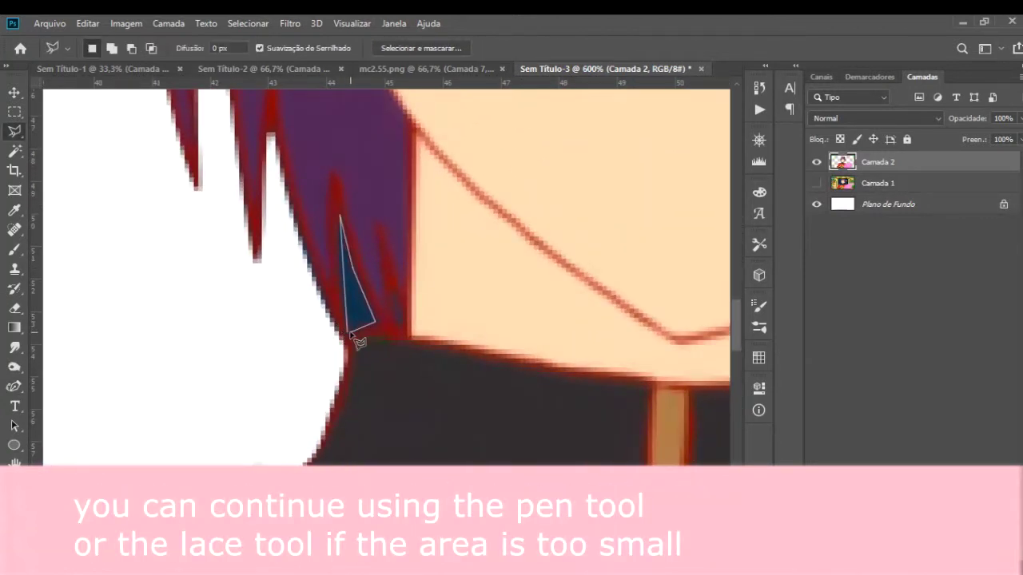
{"action": "left_click", "coordinate": [359, 342]}
{"action": "key", "text": "Delete"}
Zoom out, hide the cut-out layer and show the original image layer again.
{"action": "key", "text": "m"}
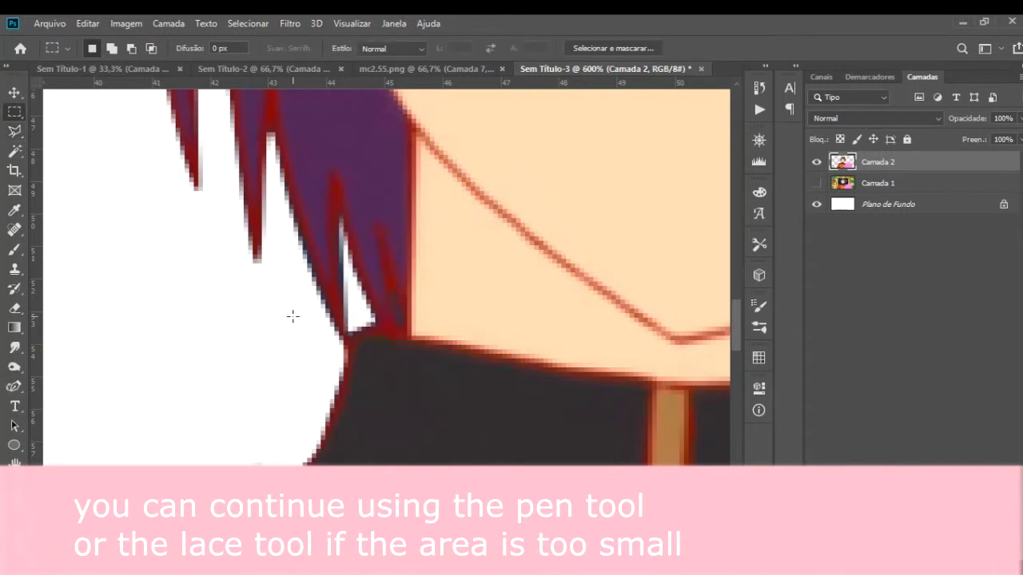
{"action": "key", "text": "z"}
{"action": "left_click", "coordinate": [285, 279], "text": "alt"}
{"action": "left_click", "coordinate": [816, 162]}
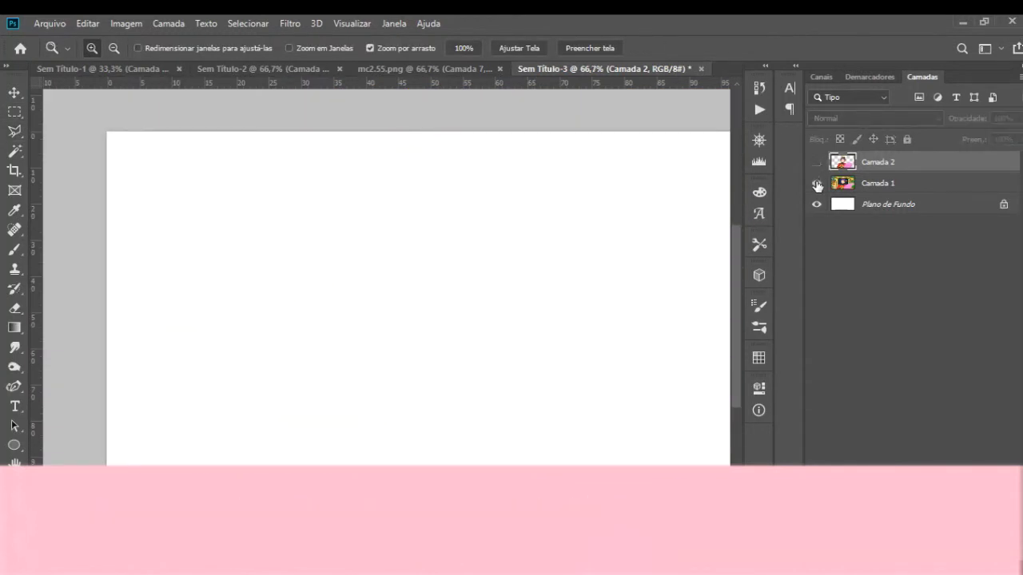
Paint a black outline around the star with the cut-out layer visible.
{"action": "left_click", "coordinate": [817, 185]}
{"action": "left_click", "coordinate": [539, 194]}
{"action": "left_click", "coordinate": [816, 162]}
{"action": "key", "text": "b"}
{"action": "mouse_move", "coordinate": [397, 246]}
{"action": "left_mouse_down"}
{"action": "mouse_move", "coordinate": [358, 288]}
{"action": "mouse_move", "coordinate": [551, 274]}
{"action": "mouse_move", "coordinate": [384, 171]}
{"action": "mouse_move", "coordinate": [397, 246]}
{"action": "left_mouse_up"}
Add new layers and paint an orange glow around the star.
{"action": "key", "text": "ctrl+shift+alt+n"}
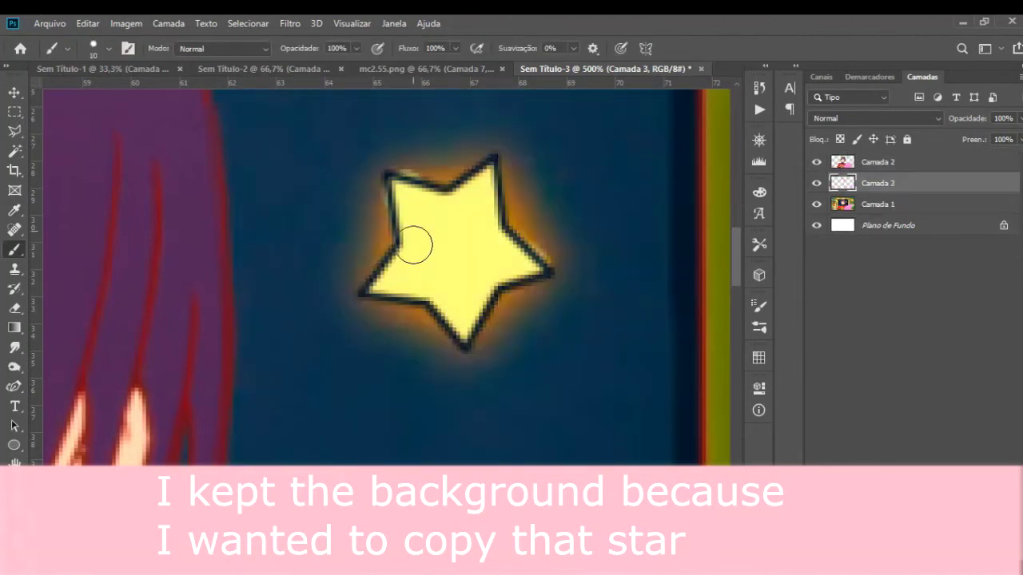
{"action": "left_click", "coordinate": [816, 204]}
{"action": "key", "text": "7"}
{"action": "key", "text": "7"}
{"action": "key", "text": "ctrl+shift+alt+n"}
{"action": "mouse_move", "coordinate": [375, 176]}
{"action": "left_mouse_down"}
{"action": "mouse_move", "coordinate": [390, 280]}
{"action": "mouse_move", "coordinate": [475, 274]}
{"action": "left_mouse_up"}
Hide the white background and export a transparent copy named canvas4 to the everyato folder.
{"action": "key", "text": "m"}
{"action": "key", "text": "ctrl+minus"}
{"action": "key", "text": "ctrl+minus"}
{"action": "key", "text": "ctrl+minus"}
{"action": "key", "text": "ctrl+minus"}
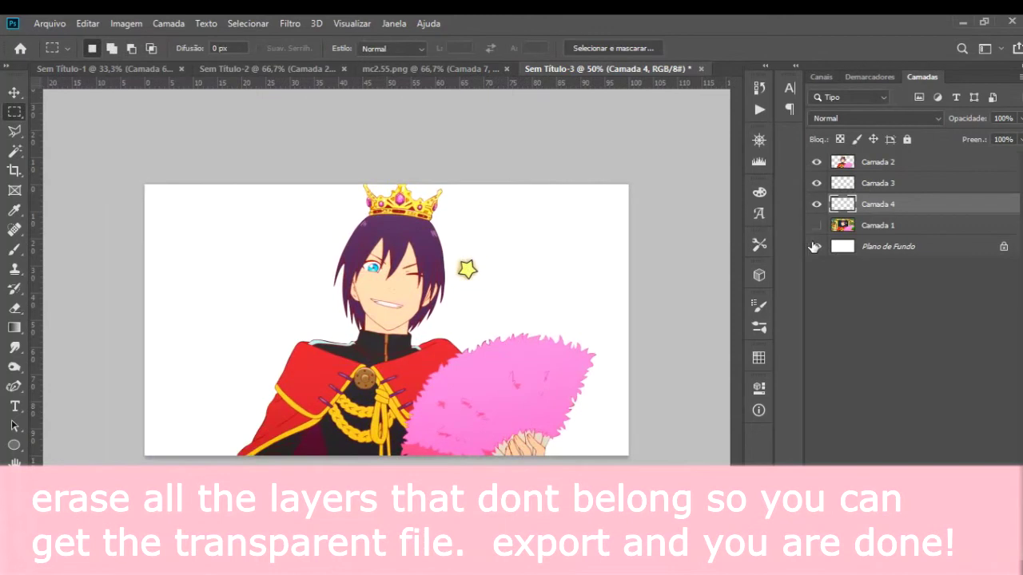
{"action": "left_click", "coordinate": [816, 246]}
{"action": "left_click", "coordinate": [49, 23]}
{"action": "left_click", "coordinate": [264, 228]}
{"action": "left_click", "coordinate": [271, 49]}
{"action": "type", "text": "canvas4"}
{"action": "key", "text": "Return"}
Show the white background again and position the image inside a square crop.
{"action": "left_click", "coordinate": [816, 246]}
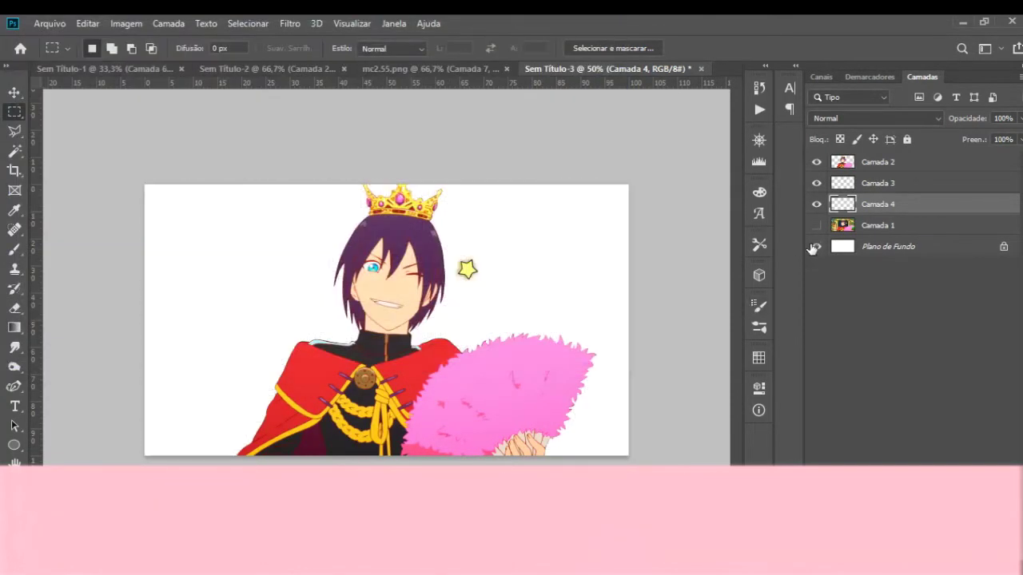
{"action": "key", "text": "c"}
{"action": "left_click_drag", "start_coordinate": [449, 308], "coordinate": [420, 308]}
Commit the 1:1 crop framing Yato, his crown, the star and the fan.
{"action": "key", "text": "Return"}
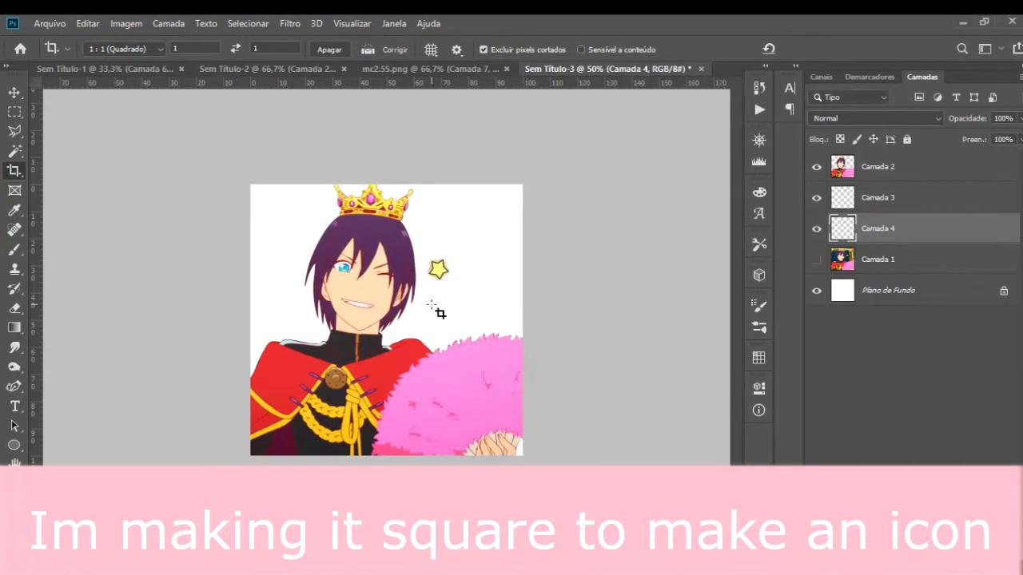